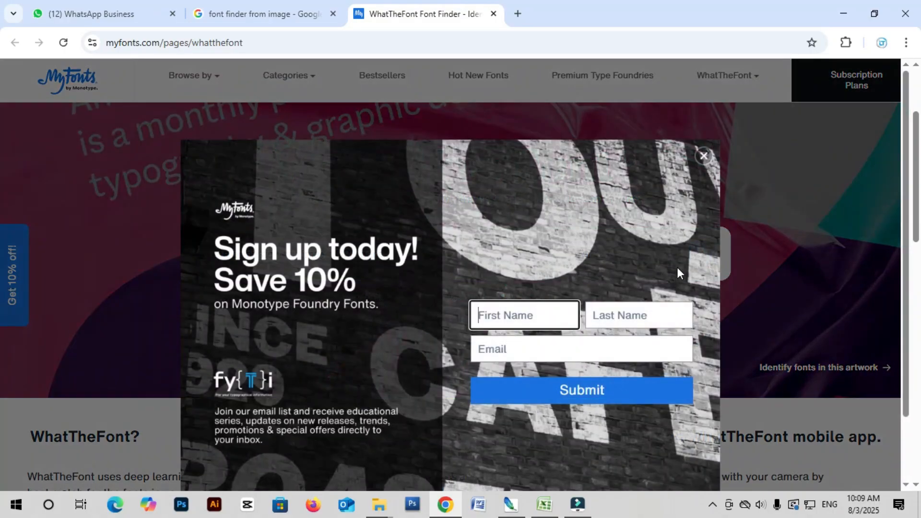
Upload the 'Untitled-2 copy - Copy' name image from the New folder to WhatTheFont.
{"action": "left_click", "coordinate": [703, 156]}
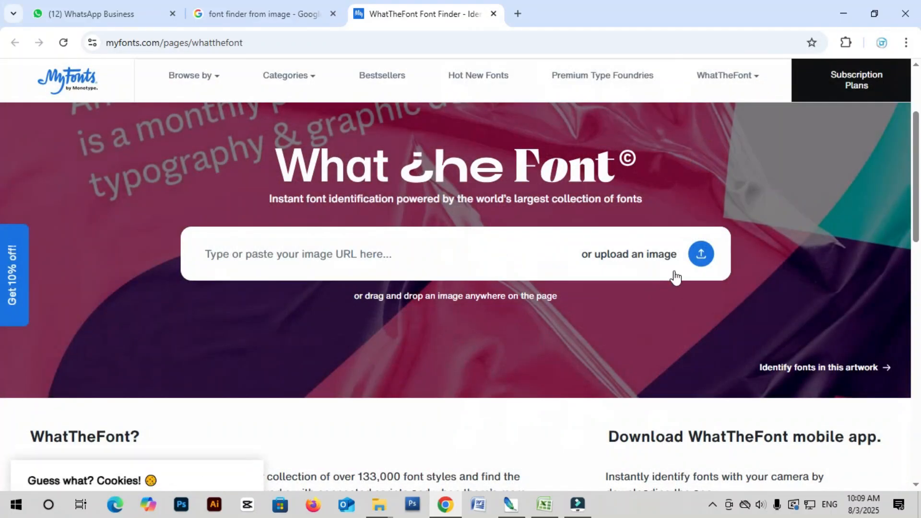
{"action": "left_click", "coordinate": [653, 261]}
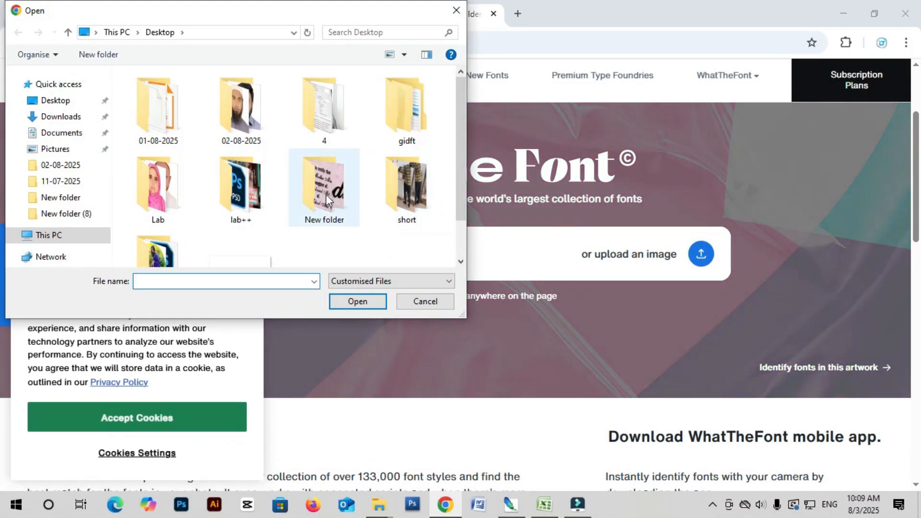
{"action": "double_click", "coordinate": [322, 193]}
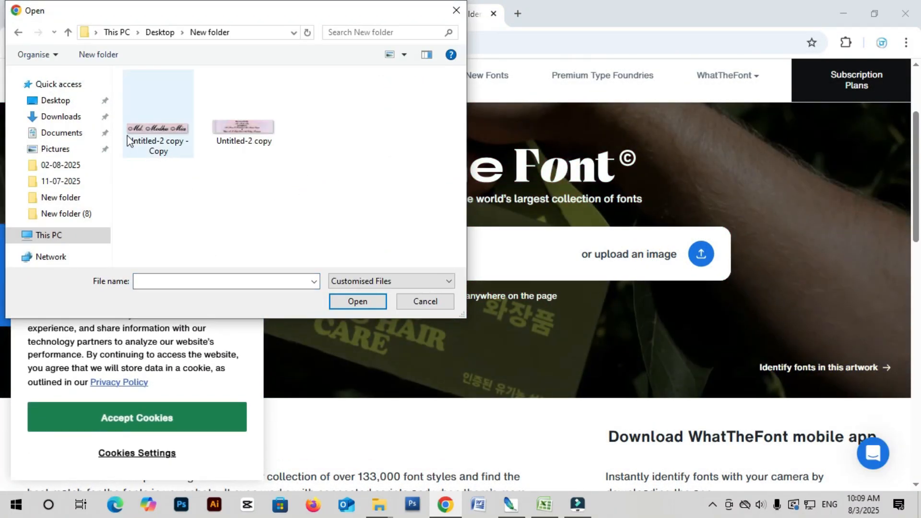
{"action": "left_click", "coordinate": [144, 143]}
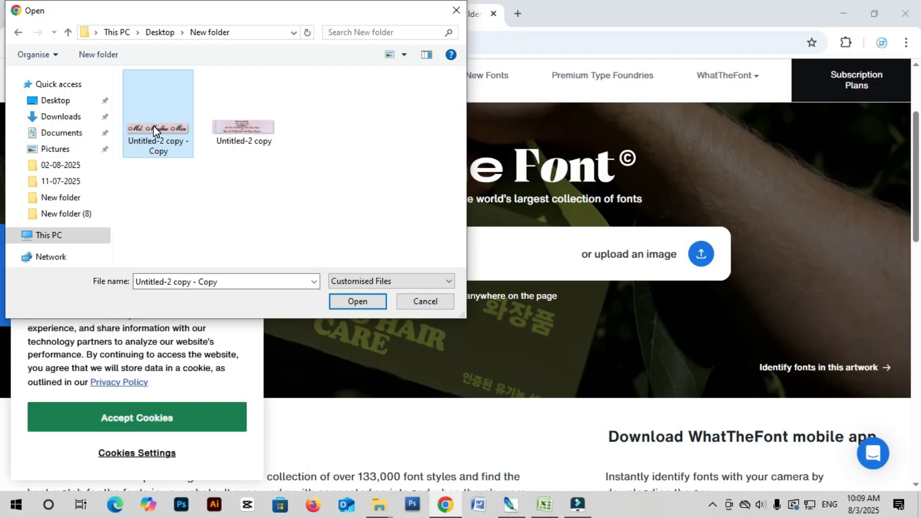
{"action": "left_click", "coordinate": [359, 304]}
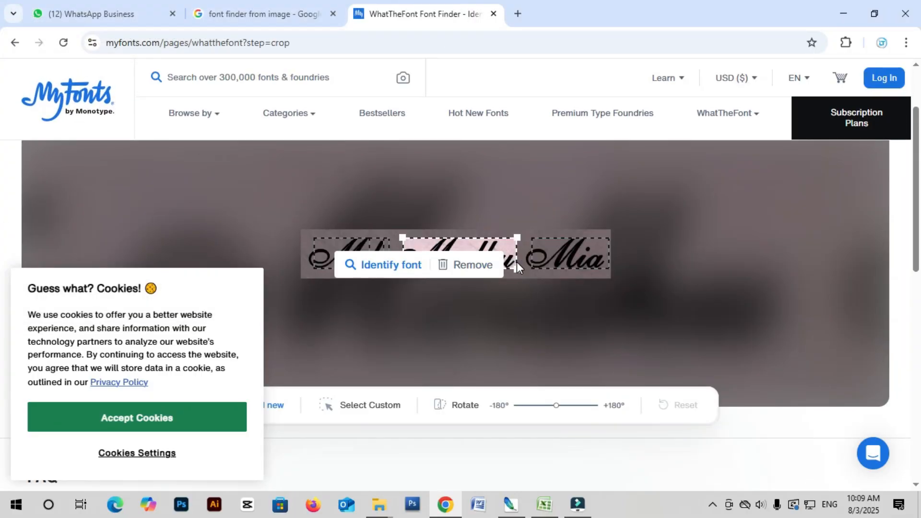
Identify the Modhu font and browse the 77 matches, including English 111 Vivace.
{"action": "left_click", "coordinate": [375, 263]}
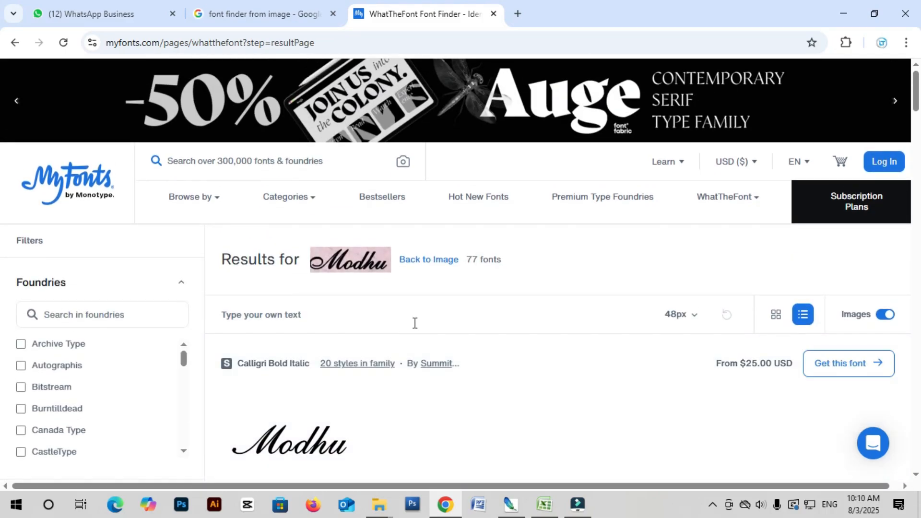
{"action": "scroll", "coordinate": [329, 325], "scroll_direction": "down", "scroll_amount": 1}
{"action": "scroll", "coordinate": [411, 315], "scroll_direction": "down", "scroll_amount": 5}
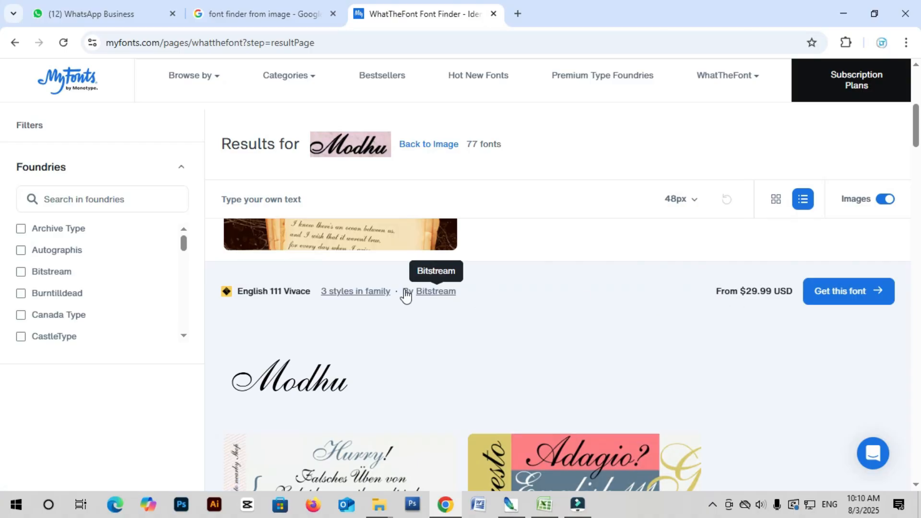
Open the English 111 Vivace page and copy its 'English 111 Std Vivace' heading.
{"action": "left_click", "coordinate": [307, 290]}
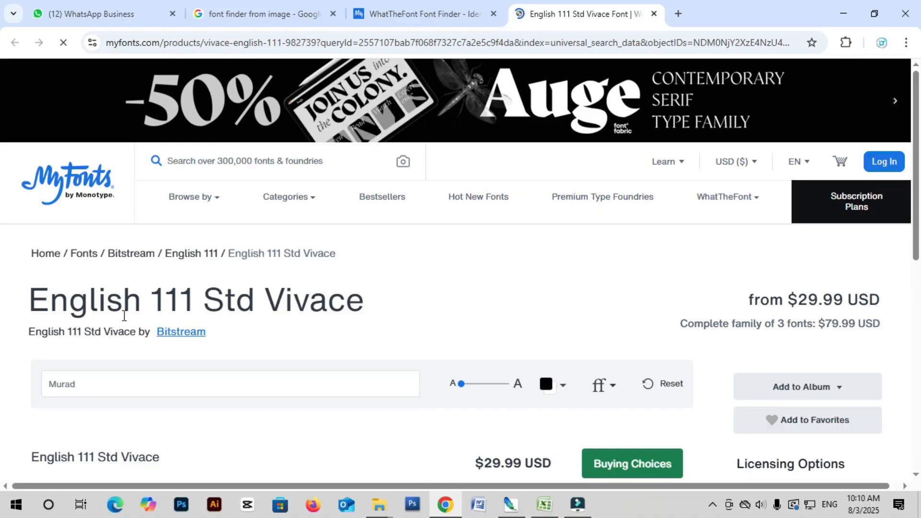
{"action": "left_click_drag", "start_coordinate": [23, 307], "coordinate": [346, 297]}
{"action": "right_click", "coordinate": [346, 297]}
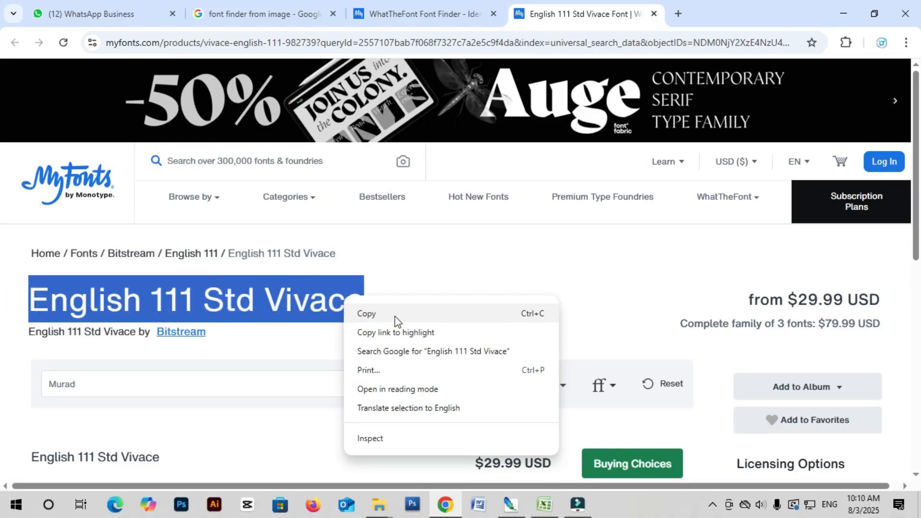
{"action": "left_click", "coordinate": [396, 316]}
Search Google for 'english 111 std vivace font free download', then minimize Chrome.
{"action": "left_click", "coordinate": [679, 14]}
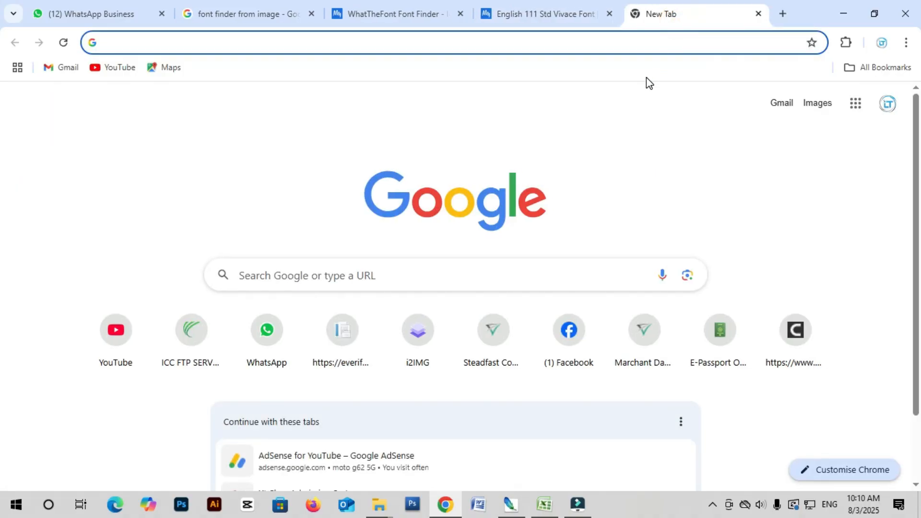
{"action": "key", "text": "ctrl+v"}
{"action": "key", "text": "Down"}
{"action": "key", "text": "Return"}
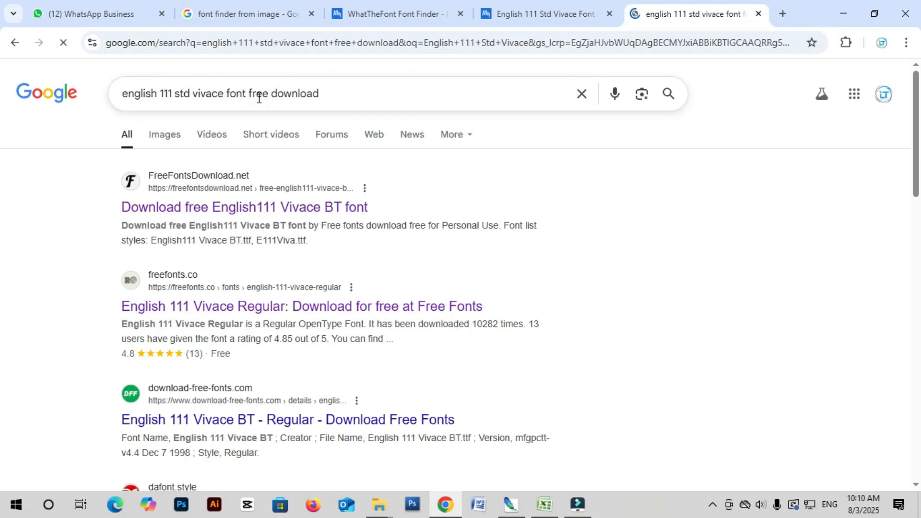
{"action": "scroll", "coordinate": [330, 214], "scroll_direction": "down", "scroll_amount": 4}
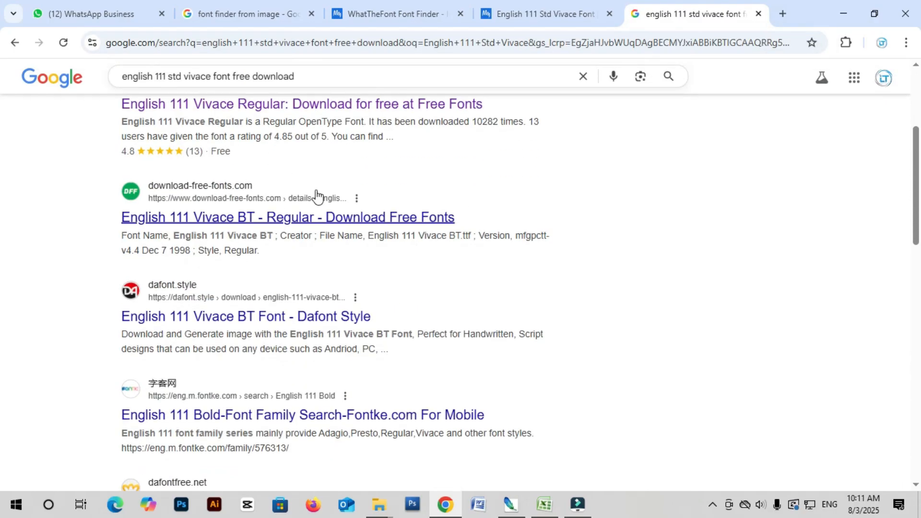
{"action": "scroll", "coordinate": [329, 216], "scroll_direction": "down", "scroll_amount": 3}
{"action": "scroll", "coordinate": [327, 235], "scroll_direction": "up", "scroll_amount": 4}
{"action": "scroll", "coordinate": [326, 234], "scroll_direction": "up", "scroll_amount": 3}
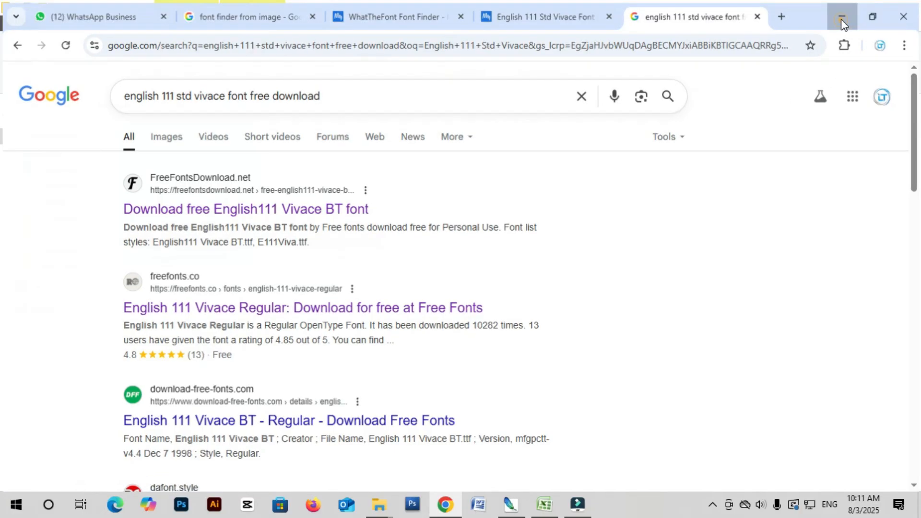
{"action": "left_click", "coordinate": [844, 21]}
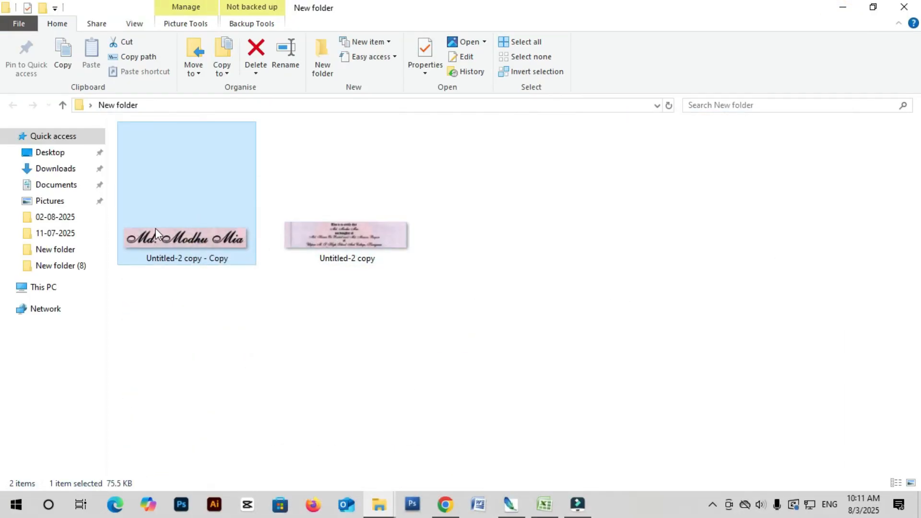
Preview the name crop, then open the full certificate scan 'Untitled-2 copy' in Photoshop.
{"action": "double_click", "coordinate": [168, 221]}
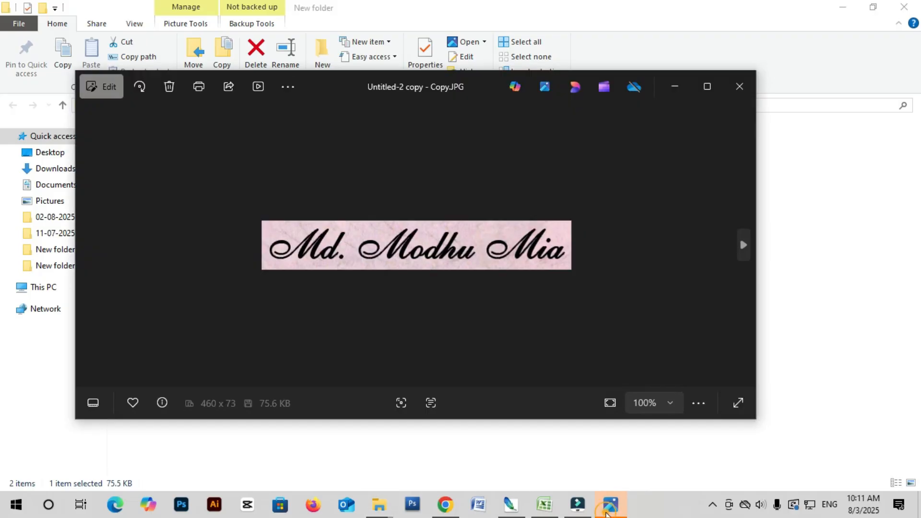
{"action": "left_click", "coordinate": [739, 96]}
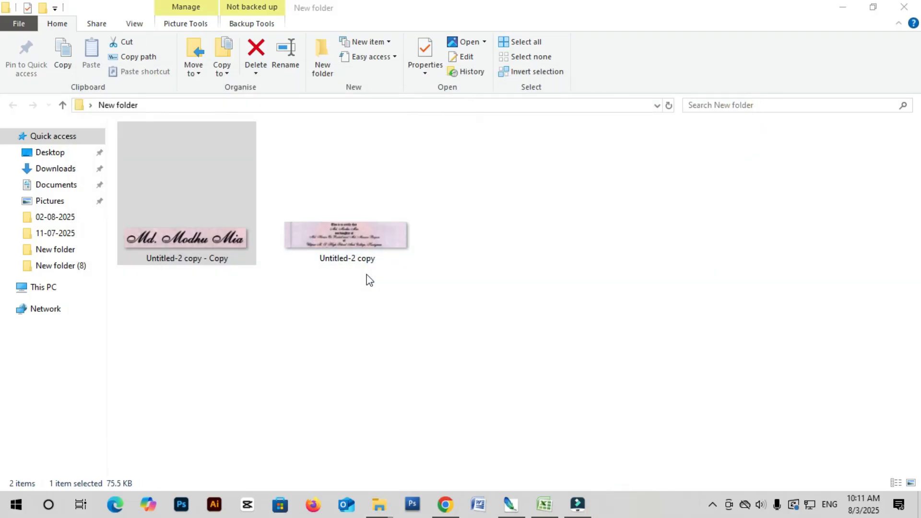
{"action": "left_click", "coordinate": [350, 238]}
{"action": "left_click_drag", "start_coordinate": [365, 267], "coordinate": [396, 234]}
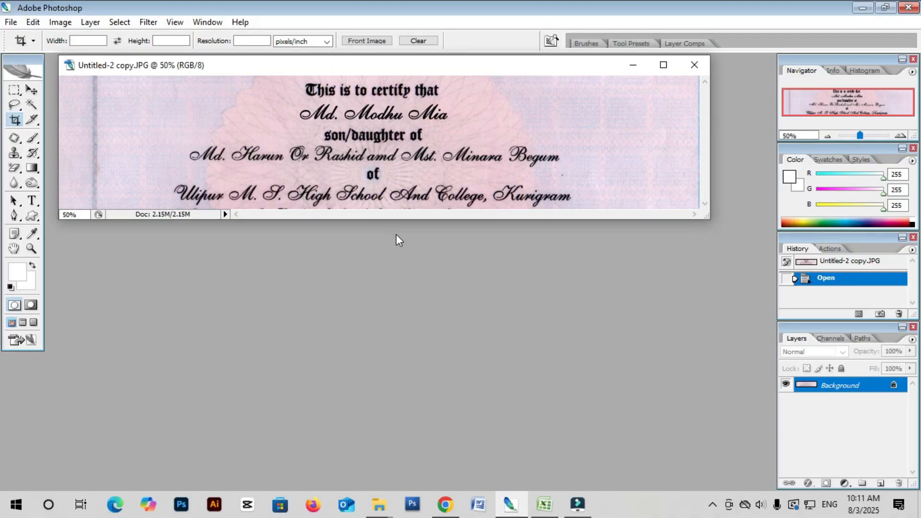
Switch Photoshop to full-screen mode and zoom in on the certificate's name line.
{"action": "key", "text": "f"}
{"action": "key", "text": "f"}
{"action": "scroll", "coordinate": [432, 240], "scroll_direction": "up", "scroll_amount": 3}
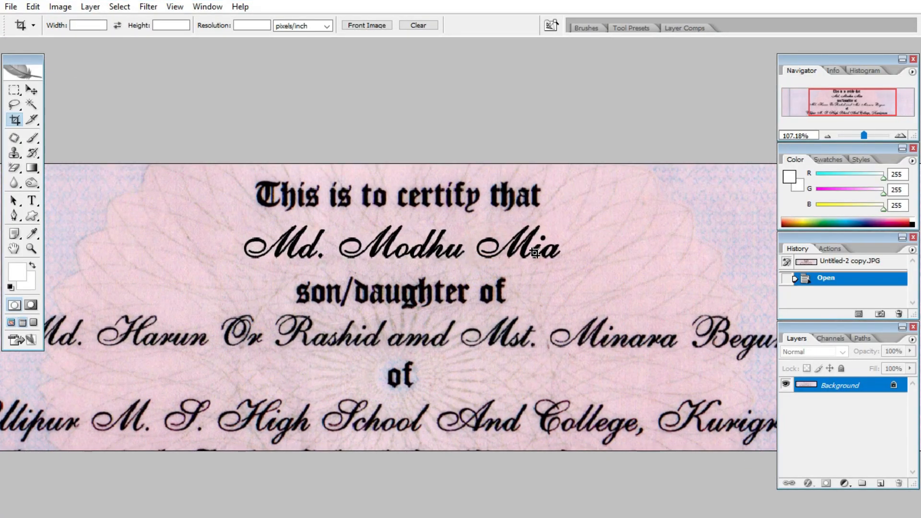
{"action": "scroll", "coordinate": [302, 239], "scroll_direction": "down", "scroll_amount": 1}
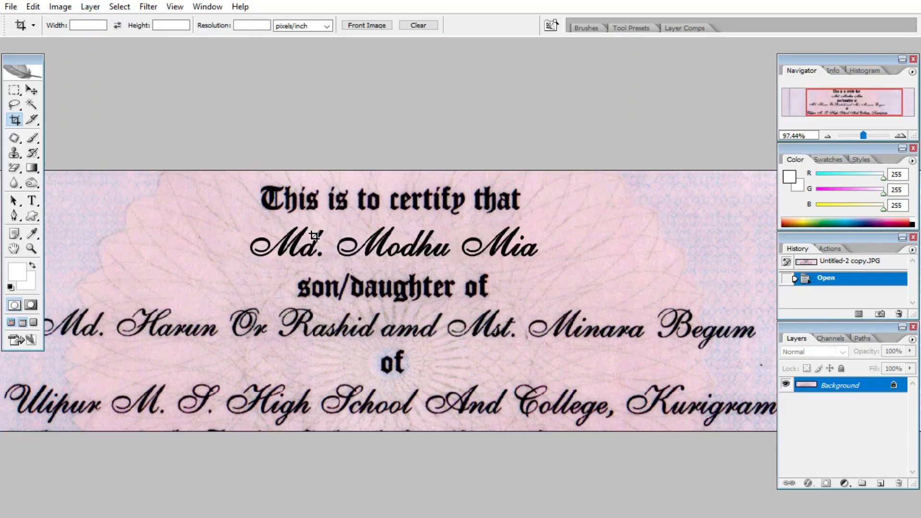
{"action": "scroll", "coordinate": [274, 244], "scroll_direction": "up", "scroll_amount": 3}
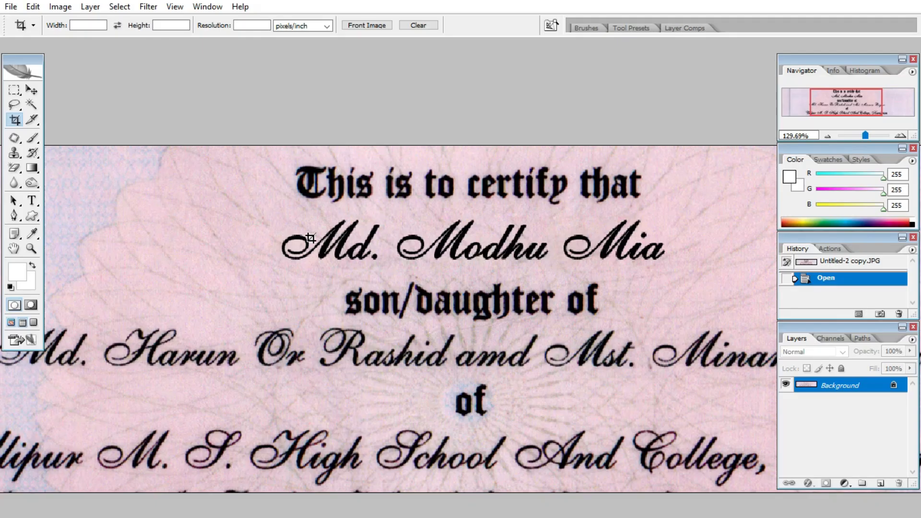
{"action": "scroll", "coordinate": [312, 238], "scroll_direction": "down", "scroll_amount": 2}
{"action": "scroll", "coordinate": [275, 239], "scroll_direction": "up", "scroll_amount": 1}
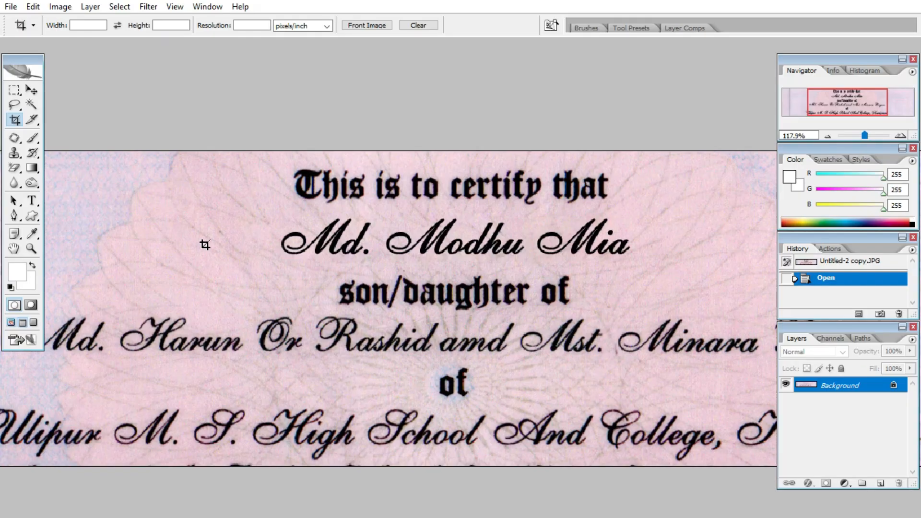
{"action": "key", "text": "t"}
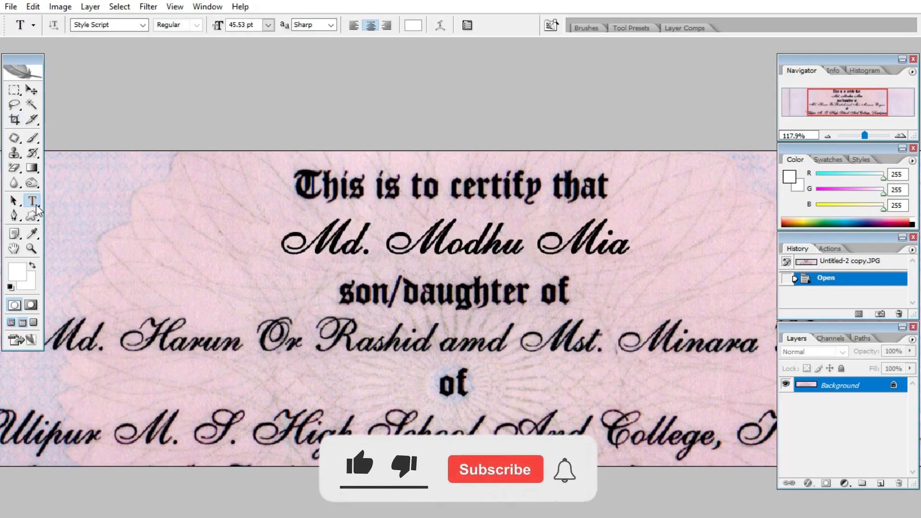
{"action": "left_click", "coordinate": [152, 267]}
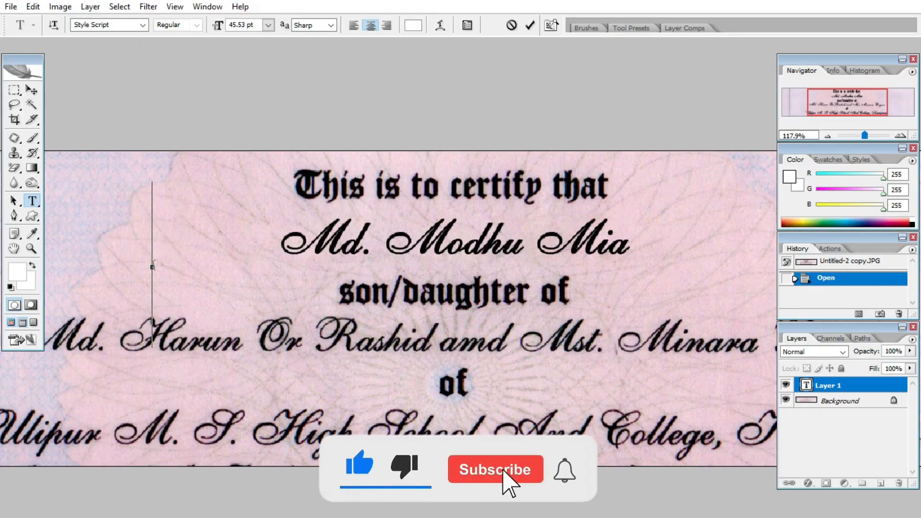
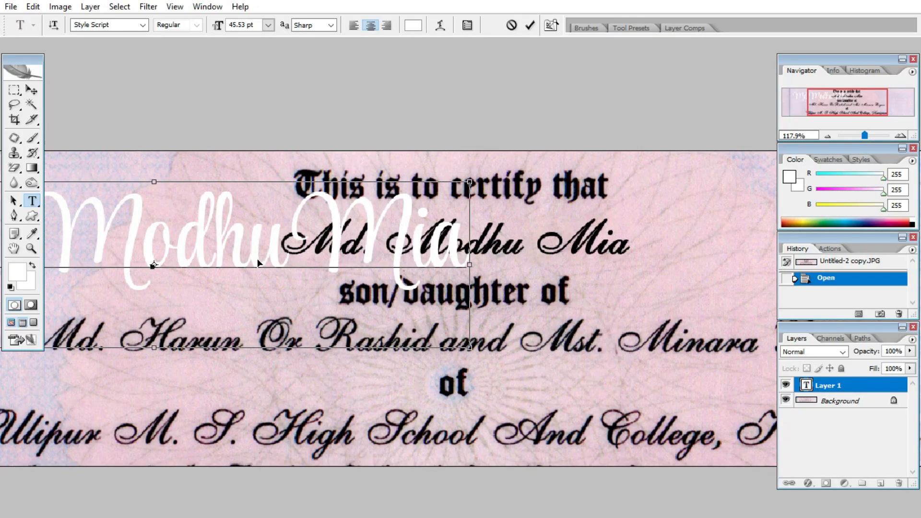
{"action": "key", "text": "ctrl+a"}
{"action": "left_click", "coordinate": [106, 26]}
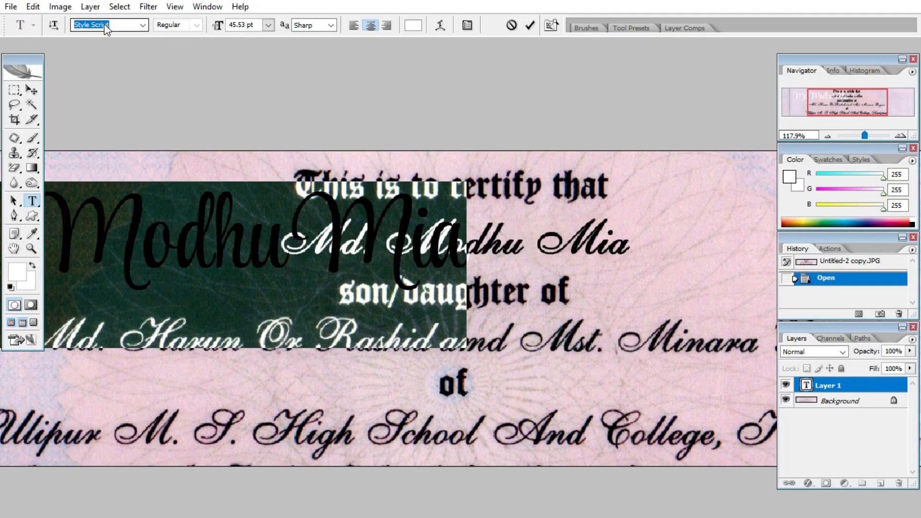
{"action": "type", "text": "English 111 Vivac..."}
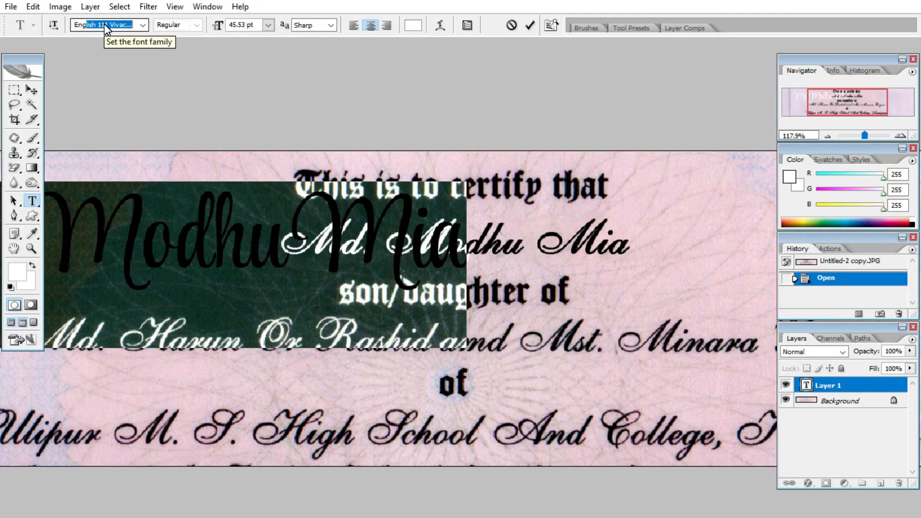
{"action": "key", "text": "Return"}
Move the name text onto the name line and scale it down to fit.
{"action": "left_click", "coordinate": [30, 91]}
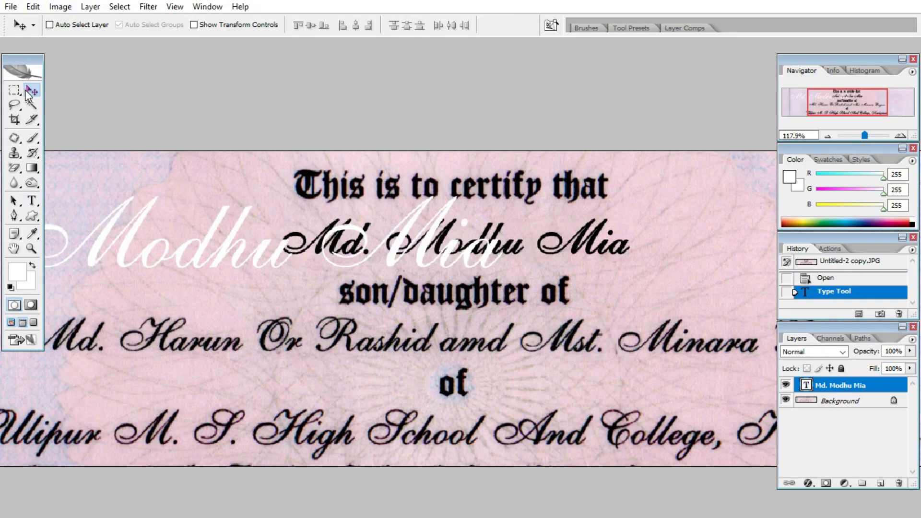
{"action": "left_click_drag", "start_coordinate": [245, 248], "coordinate": [447, 300]}
{"action": "key", "text": "ctrl+t"}
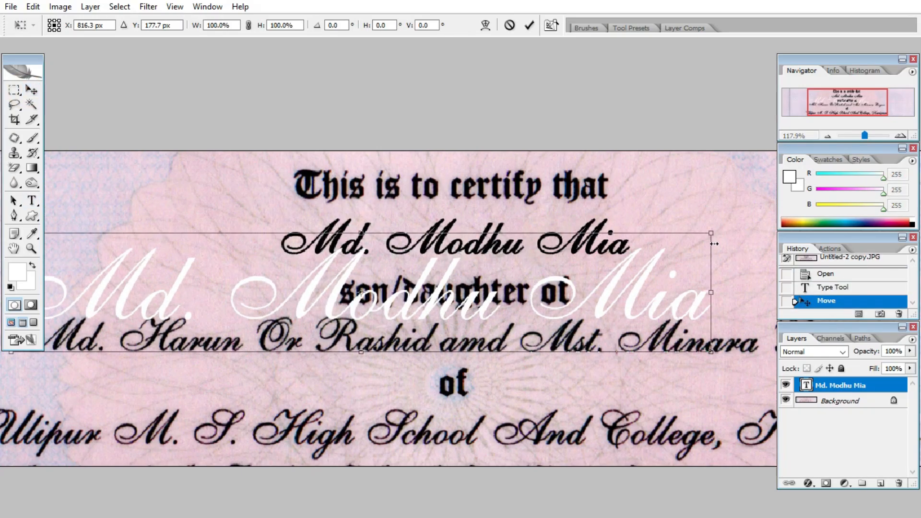
{"action": "left_click_drag", "start_coordinate": [711, 234], "coordinate": [484, 264]}
{"action": "double_click", "coordinate": [327, 301]}
{"action": "scroll", "coordinate": [327, 302], "scroll_direction": "up", "scroll_amount": 1}
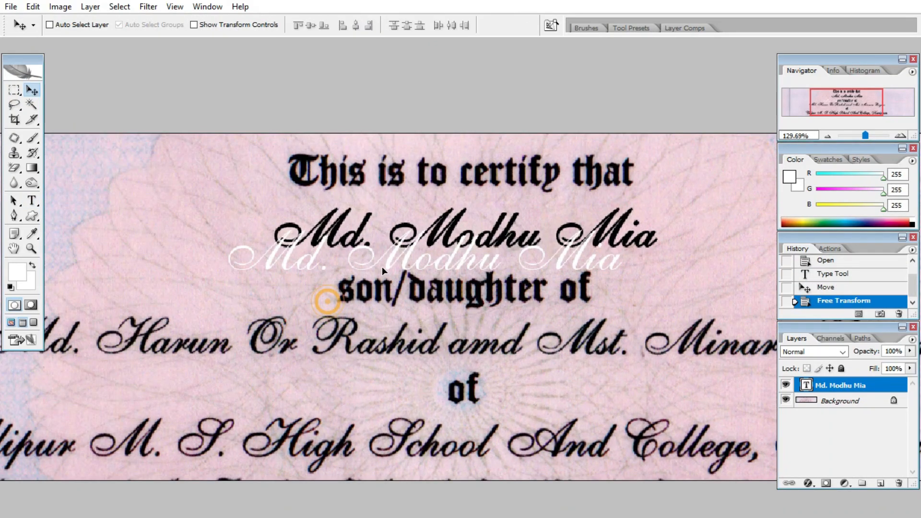
{"action": "left_click_drag", "start_coordinate": [382, 270], "coordinate": [349, 289]}
{"action": "key", "text": "t"}
{"action": "left_click_drag", "start_coordinate": [187, 278], "coordinate": [583, 283]}
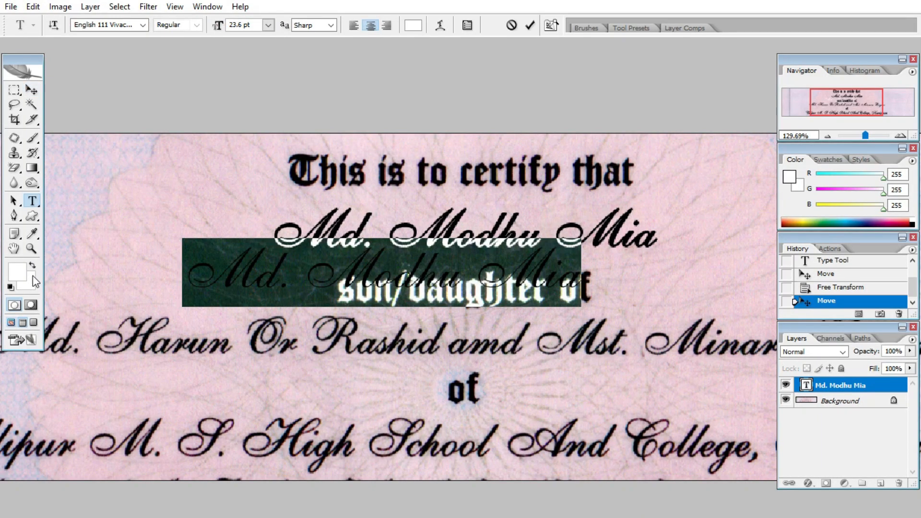
{"action": "left_click", "coordinate": [17, 273]}
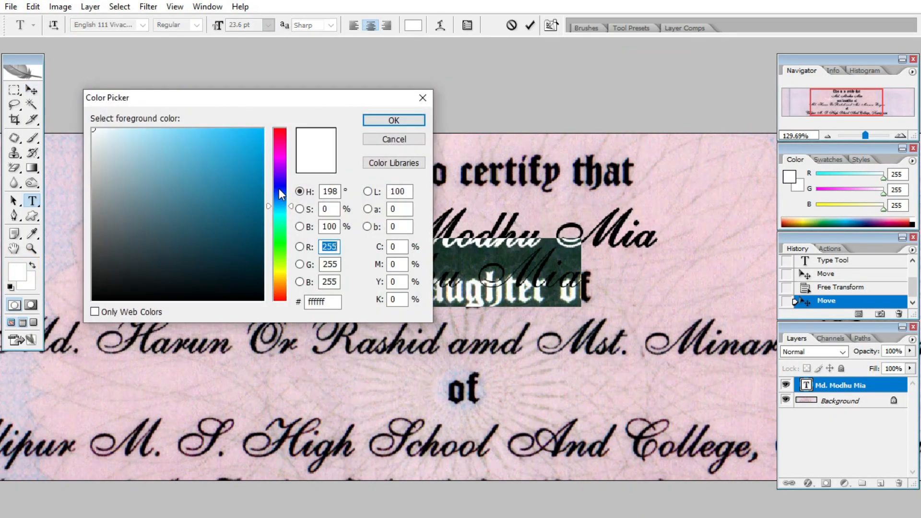
{"action": "left_click", "coordinate": [165, 297]}
{"action": "left_click", "coordinate": [394, 120]}
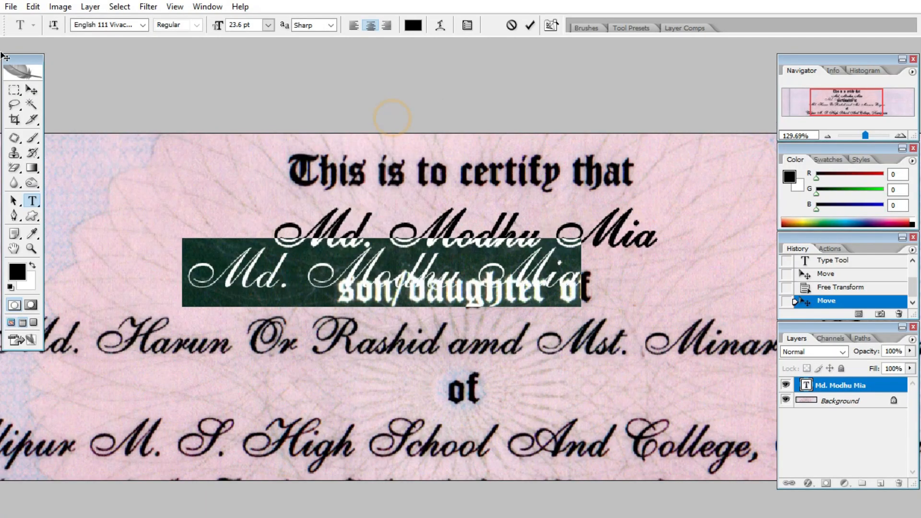
{"action": "left_click", "coordinate": [21, 90]}
{"action": "scroll", "coordinate": [370, 201], "scroll_direction": "up", "scroll_amount": 3}
Shift the name text to the right and briefly re-edit the text layer.
{"action": "key", "text": "v"}
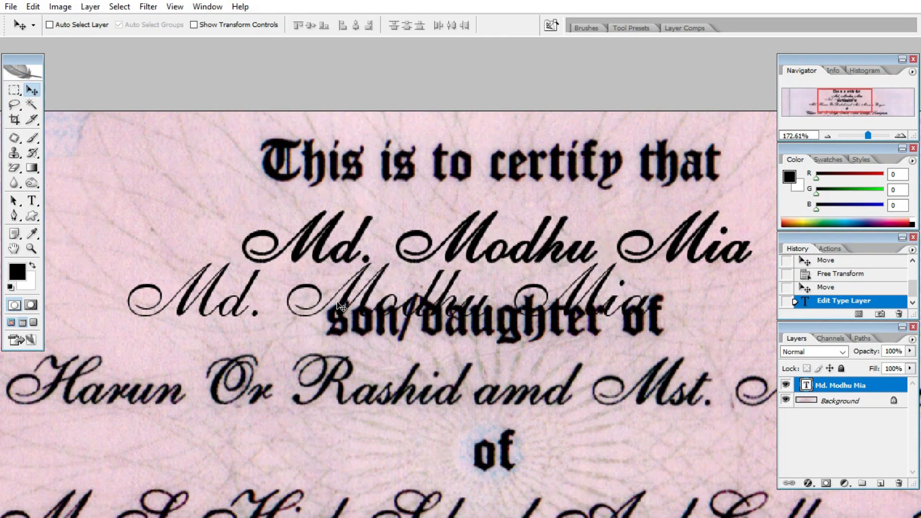
{"action": "left_click_drag", "start_coordinate": [339, 303], "coordinate": [417, 308]}
{"action": "scroll", "coordinate": [317, 311], "scroll_direction": "up", "scroll_amount": 1}
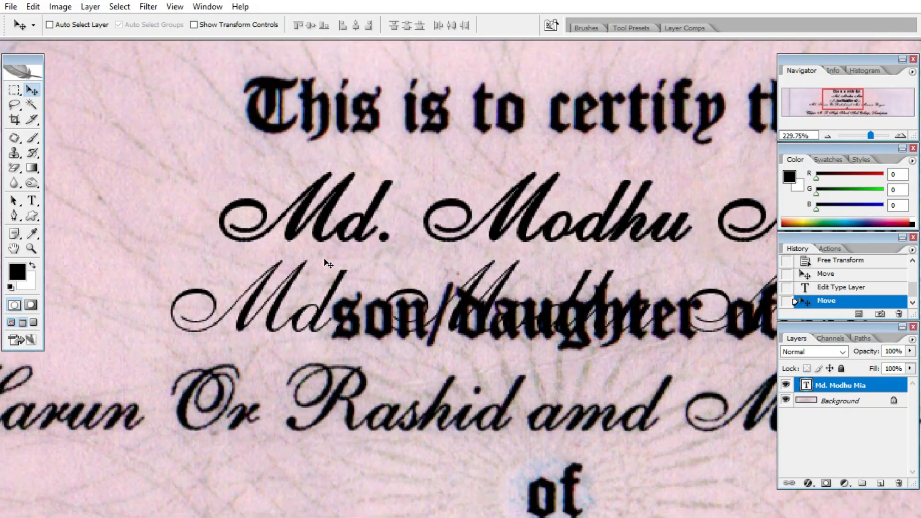
{"action": "scroll", "coordinate": [321, 268], "scroll_direction": "down", "scroll_amount": 1}
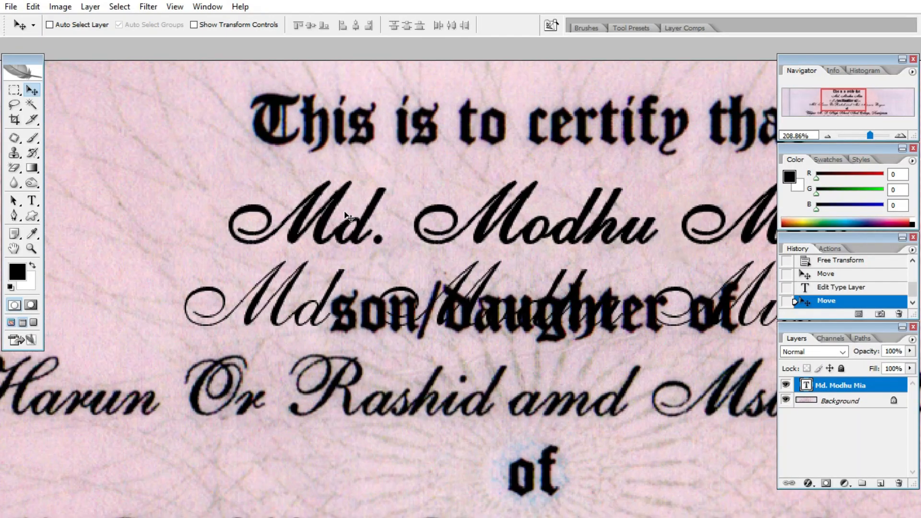
{"action": "key", "text": "t"}
{"action": "left_click", "coordinate": [305, 313]}
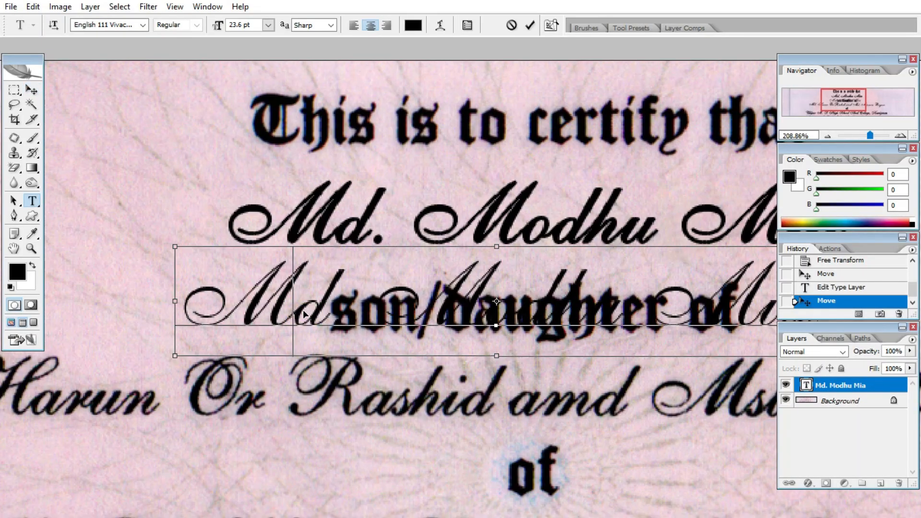
{"action": "key", "text": "ctrl+a"}
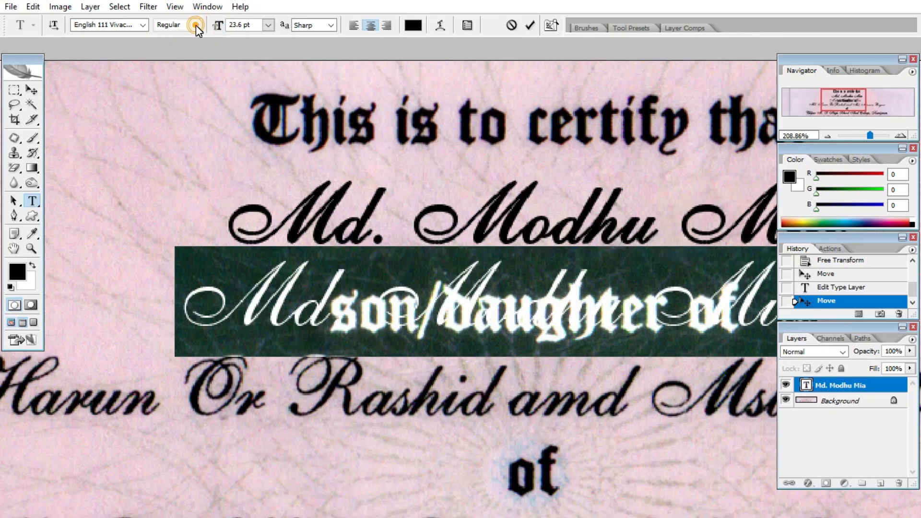
{"action": "left_click", "coordinate": [303, 303]}
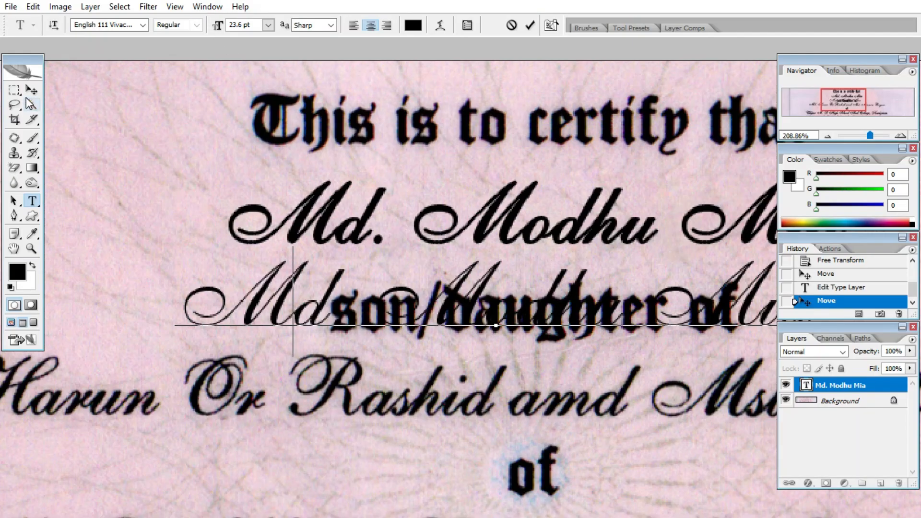
{"action": "left_click", "coordinate": [31, 89]}
Move the name text up so it lies over the printed name line.
{"action": "scroll", "coordinate": [341, 201], "scroll_direction": "down", "scroll_amount": 2}
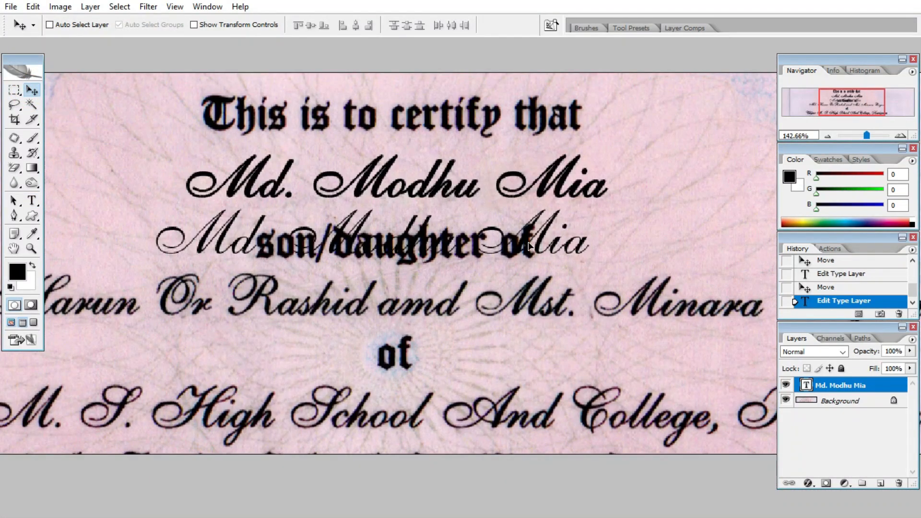
{"action": "left_click_drag", "start_coordinate": [529, 246], "coordinate": [535, 225]}
{"action": "scroll", "coordinate": [547, 230], "scroll_direction": "up", "scroll_amount": 2}
{"action": "scroll", "coordinate": [546, 233], "scroll_direction": "down", "scroll_amount": 1}
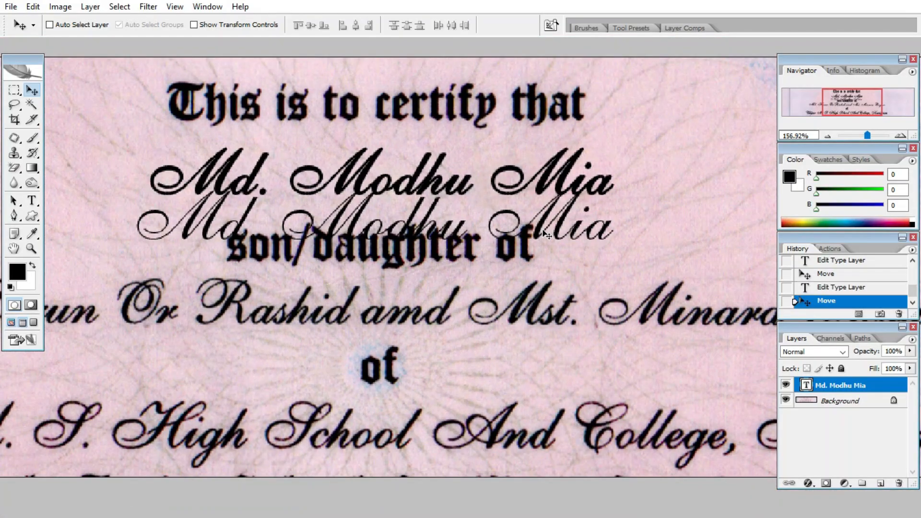
{"action": "left_click_drag", "start_coordinate": [549, 236], "coordinate": [561, 191]}
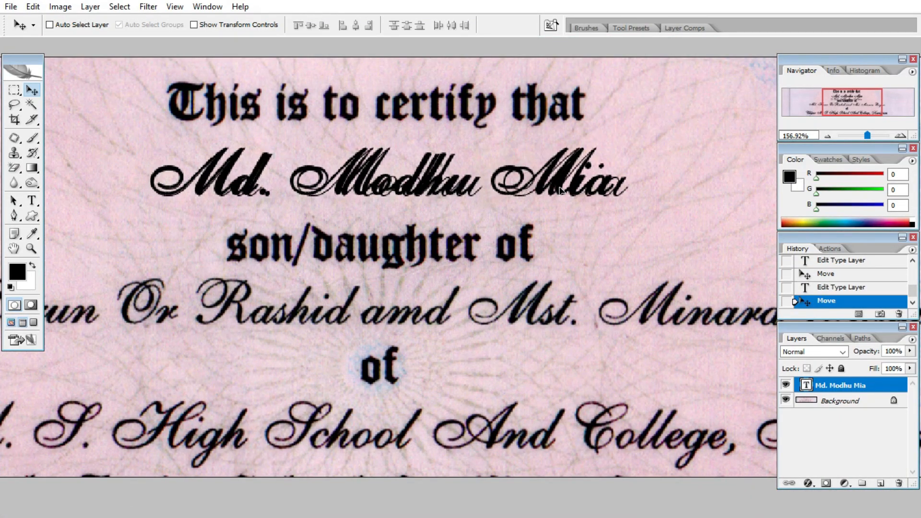
{"action": "scroll", "coordinate": [591, 102], "scroll_direction": "up", "scroll_amount": 1}
{"action": "scroll", "coordinate": [547, 189], "scroll_direction": "up", "scroll_amount": 1}
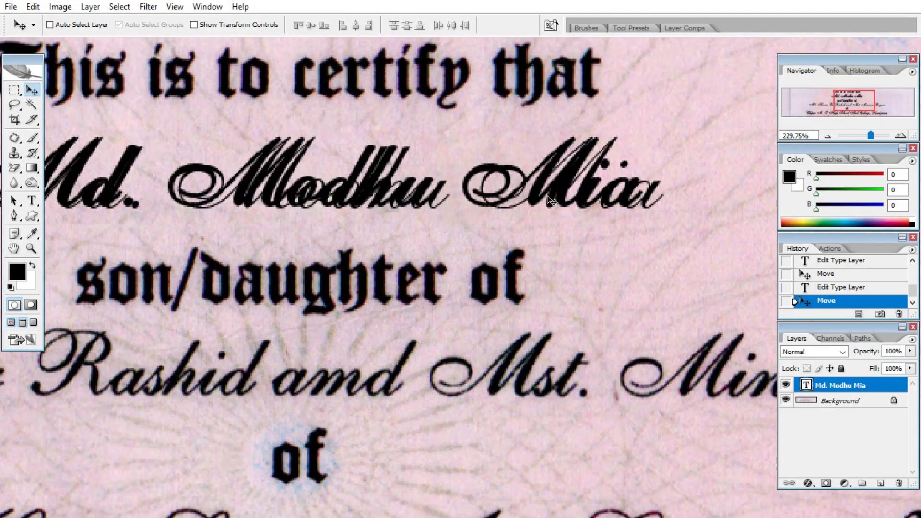
{"action": "scroll", "coordinate": [550, 199], "scroll_direction": "down", "scroll_amount": 1}
{"action": "key", "text": "ctrl+t"}
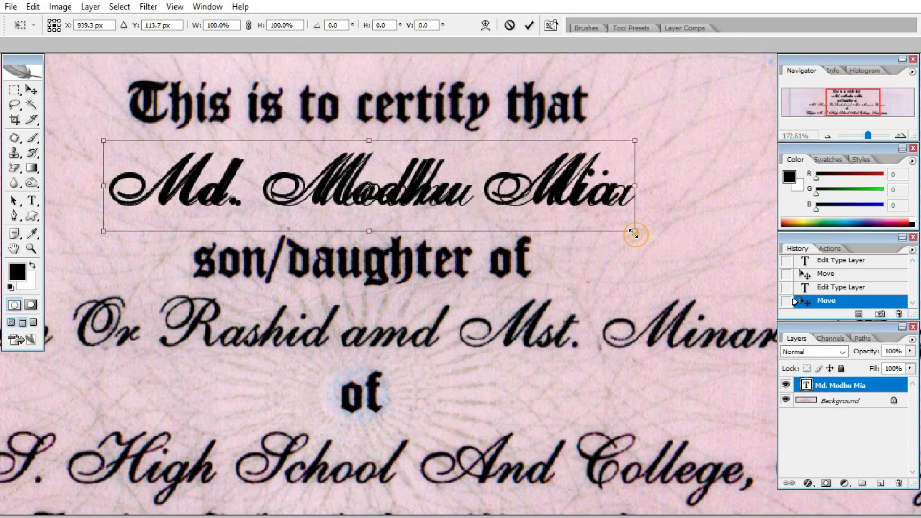
Shrink the name text, undo the changes, and reposition it over the printed name.
{"action": "left_click_drag", "start_coordinate": [634, 235], "coordinate": [572, 267]}
{"action": "key", "text": "Return"}
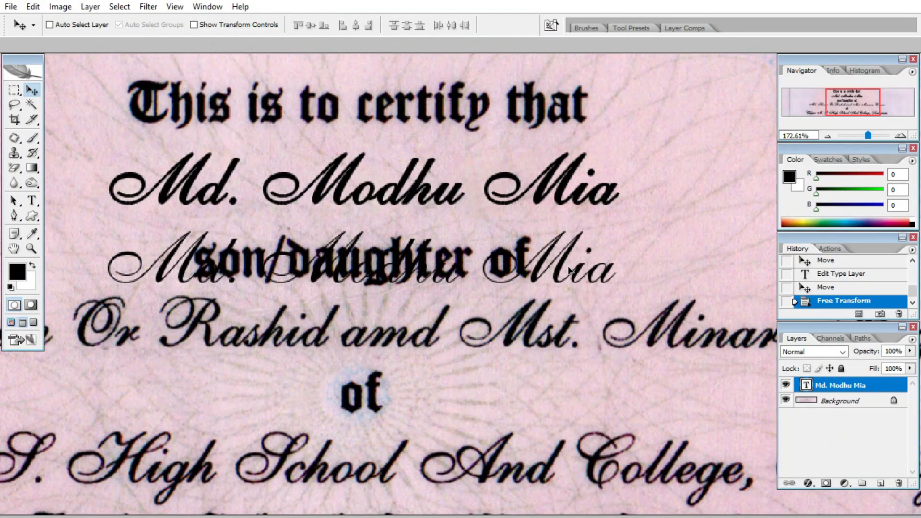
{"action": "key", "text": "ctrl+z"}
{"action": "key", "text": "ctrl+alt+z"}
{"action": "left_click_drag", "start_coordinate": [512, 188], "coordinate": [498, 272]}
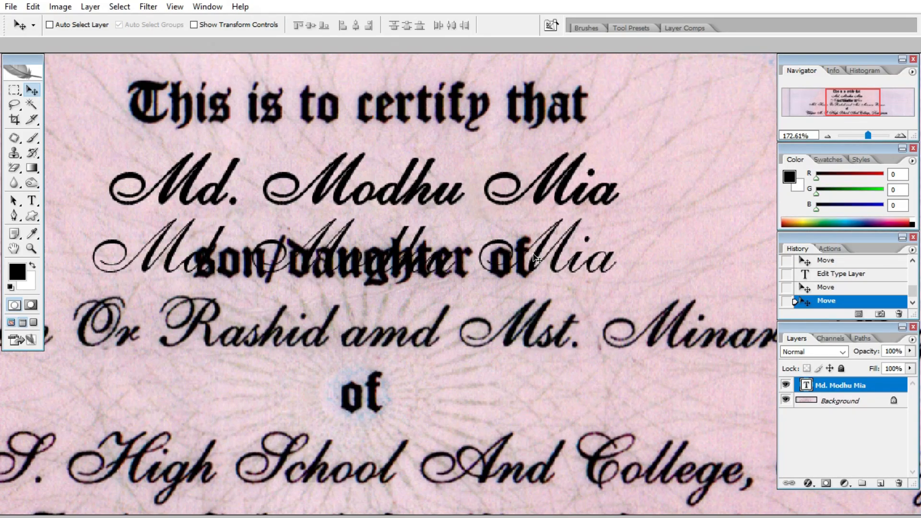
{"action": "left_click_drag", "start_coordinate": [536, 259], "coordinate": [552, 191]}
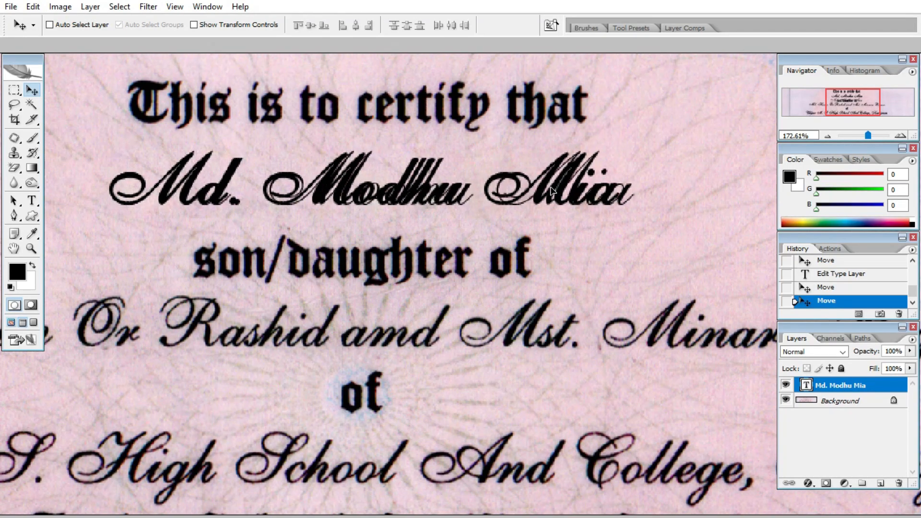
{"action": "scroll", "coordinate": [513, 177], "scroll_direction": "up", "scroll_amount": 1}
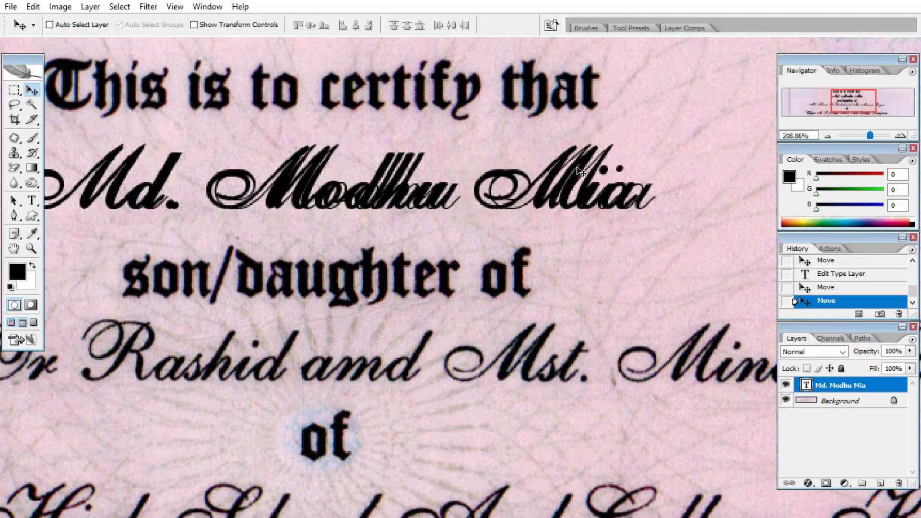
Rescale the name text to about 96 percent and fine-tune its size and position.
{"action": "key", "text": "ctrl+t"}
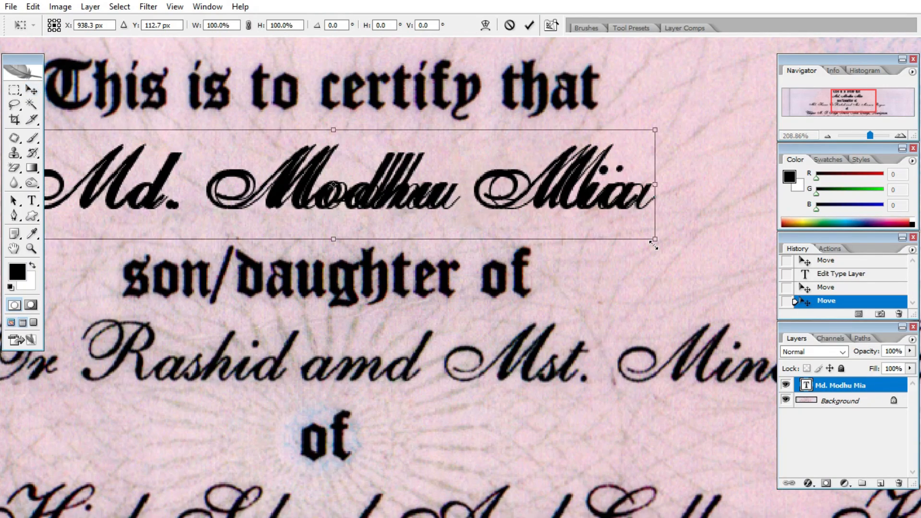
{"action": "left_click_drag", "start_coordinate": [661, 242], "coordinate": [641, 234]}
{"action": "scroll", "coordinate": [547, 214], "scroll_direction": "down", "scroll_amount": 1}
{"action": "key", "text": "Return"}
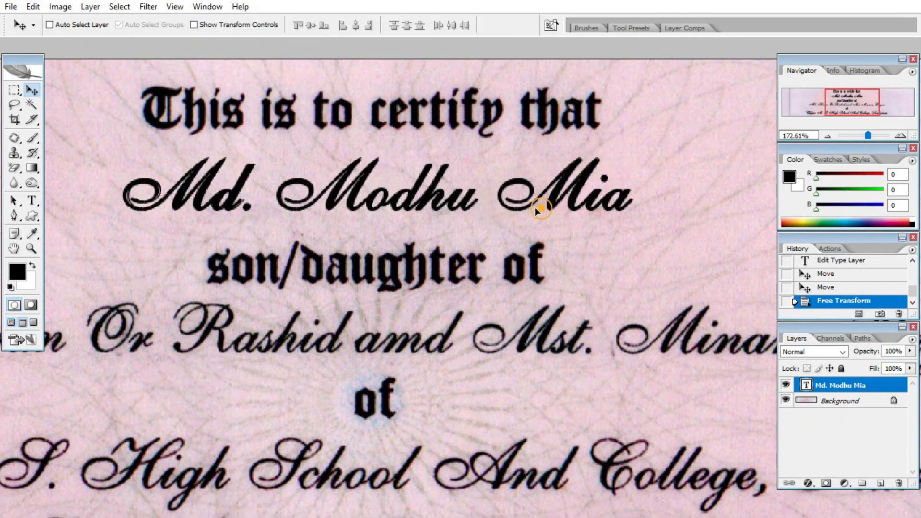
{"action": "left_click_drag", "start_coordinate": [541, 206], "coordinate": [535, 205]}
{"action": "scroll", "coordinate": [627, 217], "scroll_direction": "up", "scroll_amount": 2}
{"action": "left_click", "coordinate": [634, 240]}
{"action": "left_click_drag", "start_coordinate": [634, 241], "coordinate": [638, 241]}
{"action": "key", "text": "Return"}
Move the name text just below the printed name for comparison.
{"action": "scroll", "coordinate": [643, 241], "scroll_direction": "down", "scroll_amount": 3}
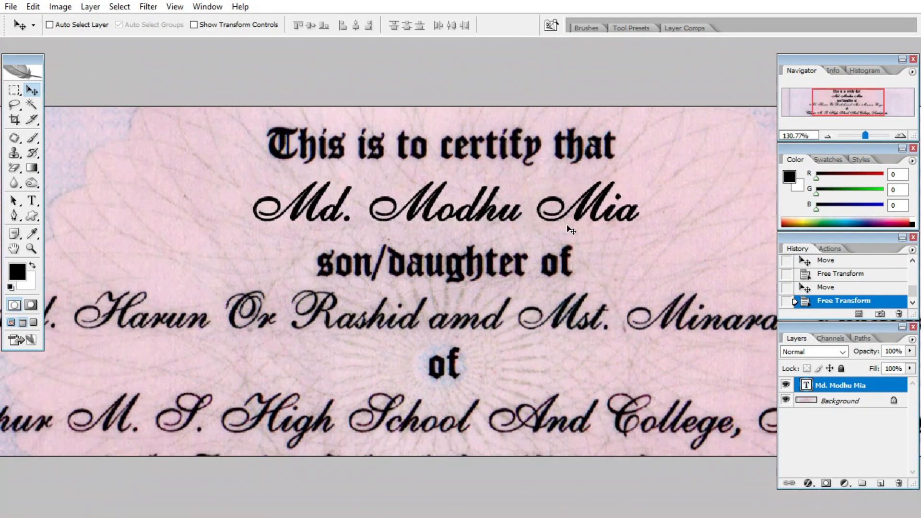
{"action": "left_click_drag", "start_coordinate": [522, 219], "coordinate": [513, 257]}
{"action": "scroll", "coordinate": [377, 163], "scroll_direction": "up", "scroll_amount": 4}
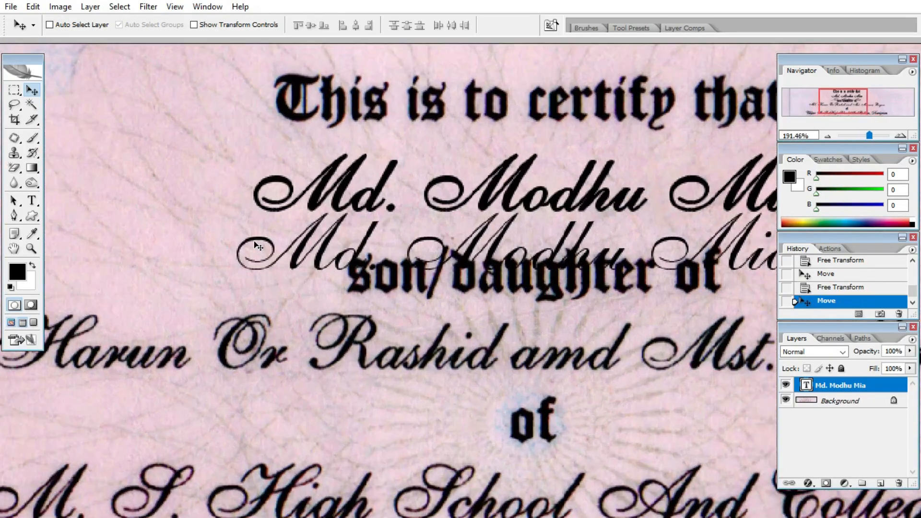
{"action": "scroll", "coordinate": [347, 231], "scroll_direction": "down", "scroll_amount": 2}
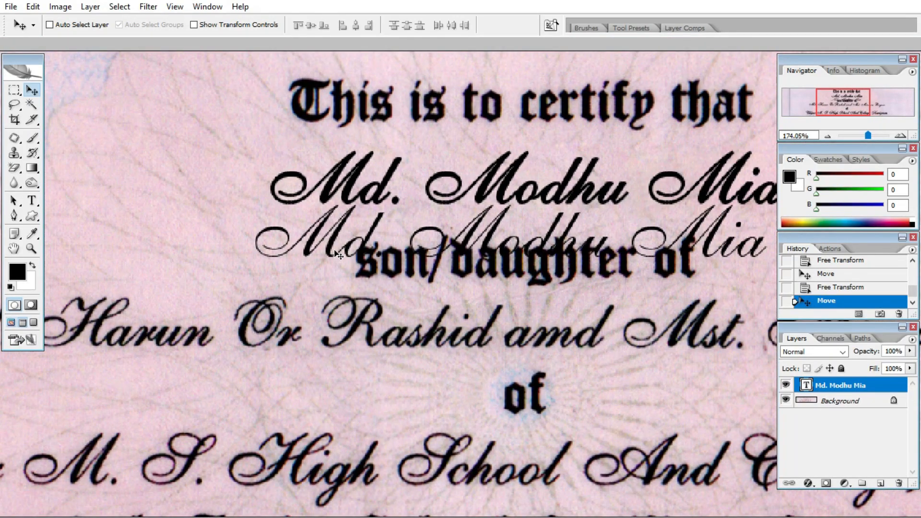
{"action": "key", "text": "t"}
{"action": "triple_click", "coordinate": [334, 243]}
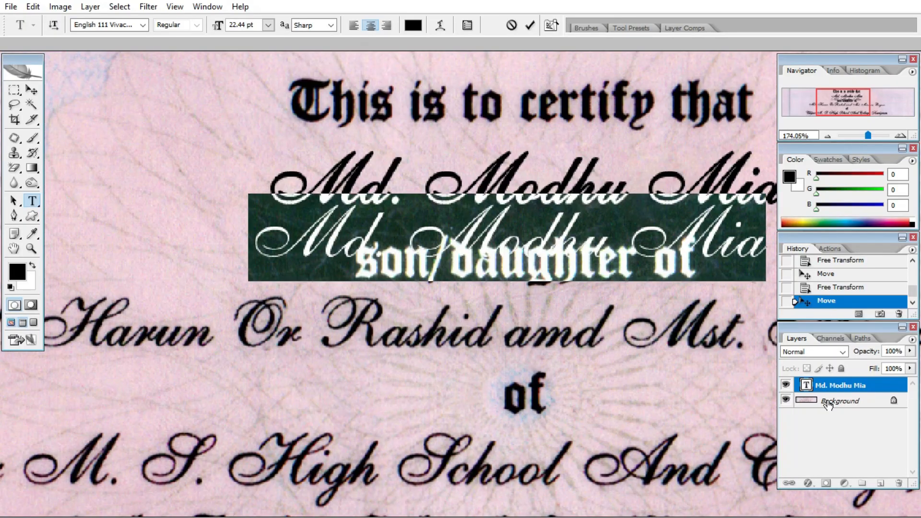
{"action": "left_click", "coordinate": [810, 482]}
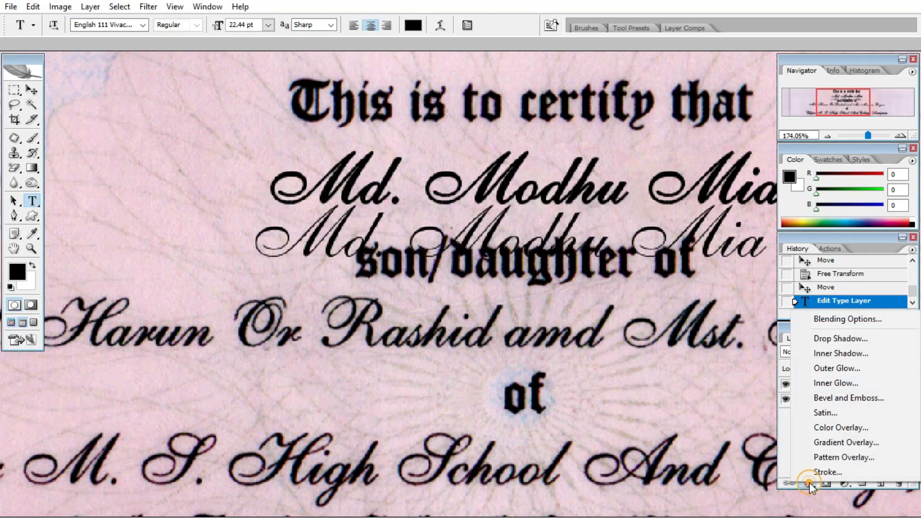
{"action": "left_click", "coordinate": [840, 475]}
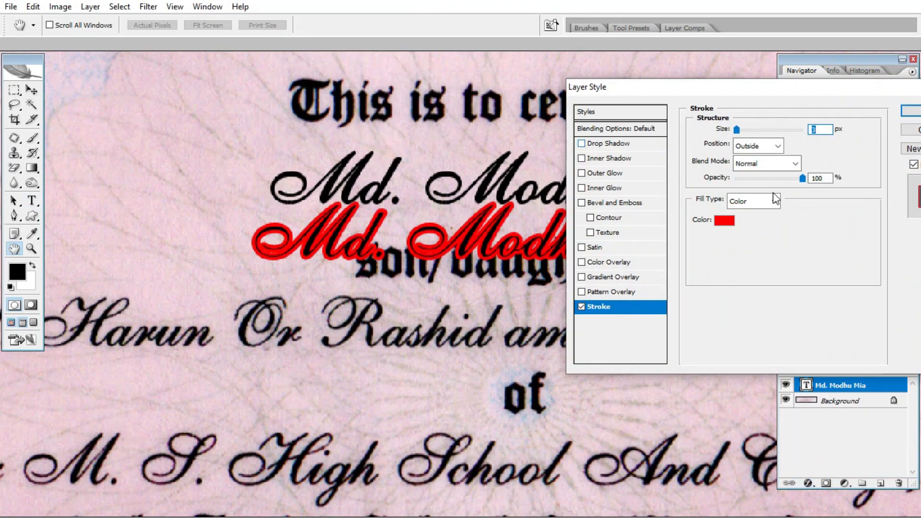
{"action": "left_click", "coordinate": [726, 221]}
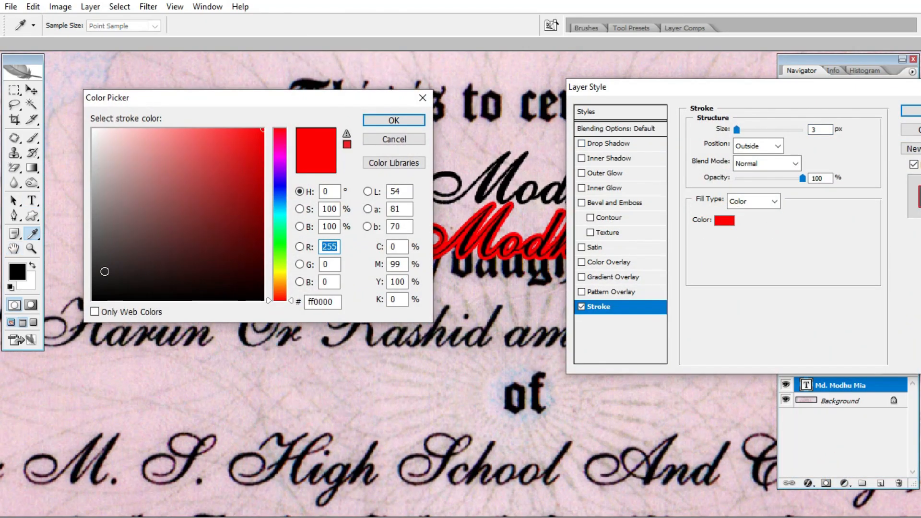
{"action": "left_click_drag", "start_coordinate": [103, 272], "coordinate": [93, 299]}
{"action": "left_click", "coordinate": [394, 119]}
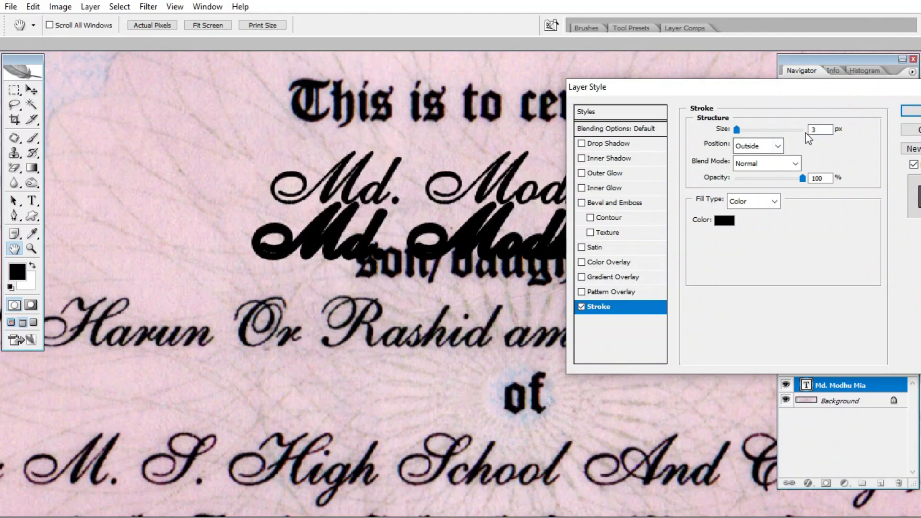
{"action": "left_click_drag", "start_coordinate": [817, 129], "coordinate": [795, 129]}
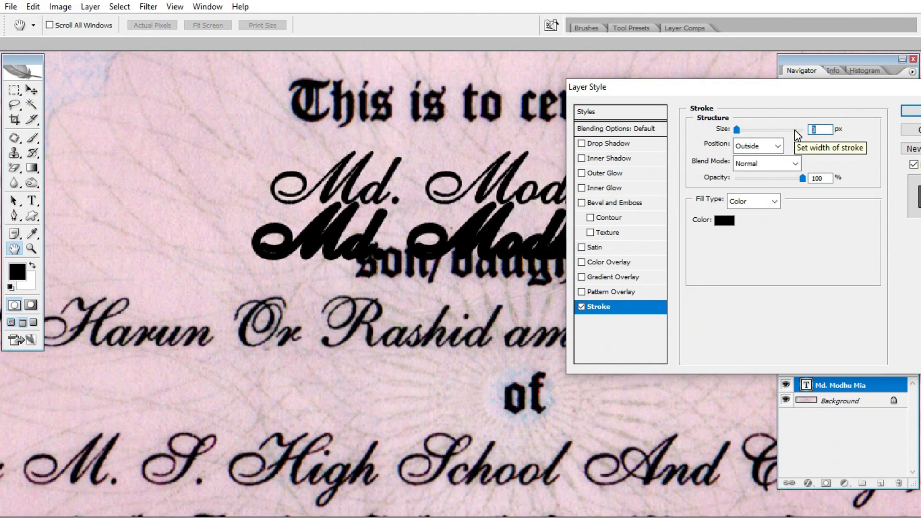
{"action": "type", "text": "1"}
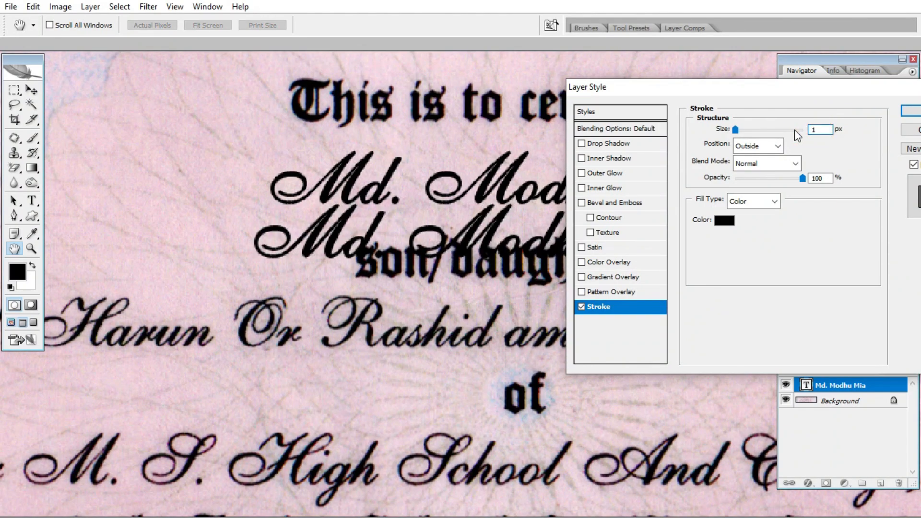
{"action": "left_click", "coordinate": [912, 111]}
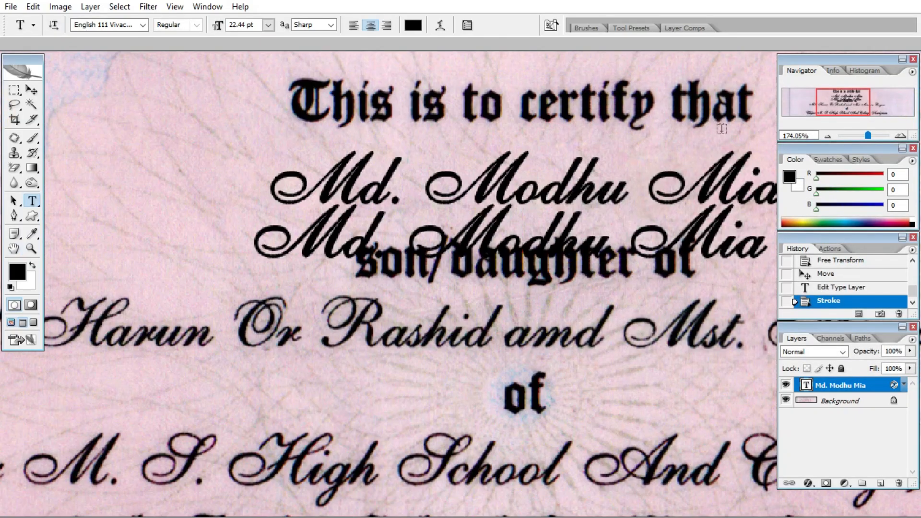
{"action": "key", "text": "v"}
{"action": "scroll", "coordinate": [505, 248], "scroll_direction": "down", "scroll_amount": 2}
{"action": "left_click_drag", "start_coordinate": [503, 246], "coordinate": [494, 204]}
{"action": "scroll", "coordinate": [416, 247], "scroll_direction": "down", "scroll_amount": 3}
{"action": "scroll", "coordinate": [485, 259], "scroll_direction": "up", "scroll_amount": 4}
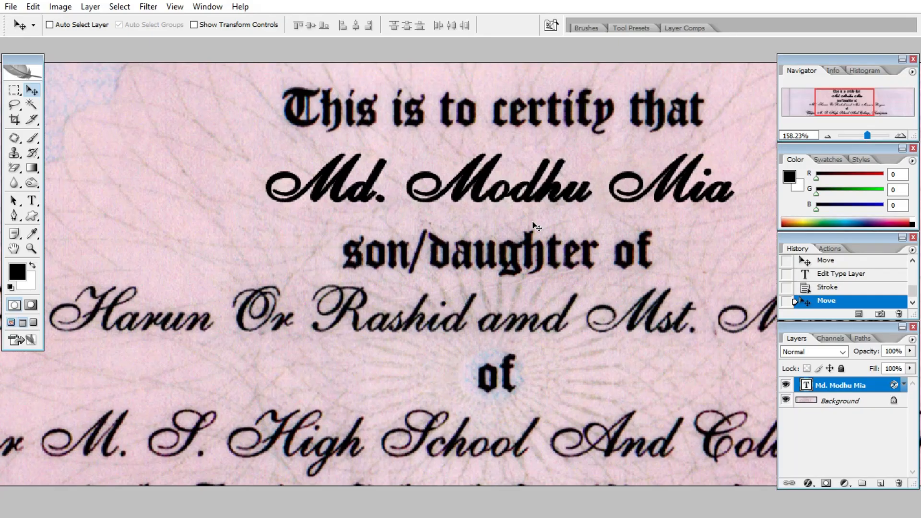
{"action": "left_click", "coordinate": [786, 385]}
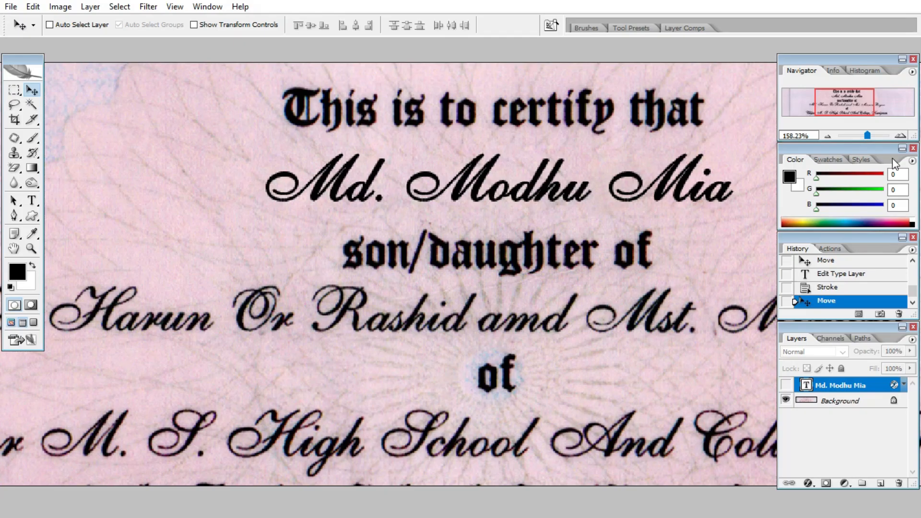
{"action": "scroll", "coordinate": [530, 191], "scroll_direction": "down", "scroll_amount": 1}
{"action": "scroll", "coordinate": [156, 120], "scroll_direction": "down", "scroll_amount": 3}
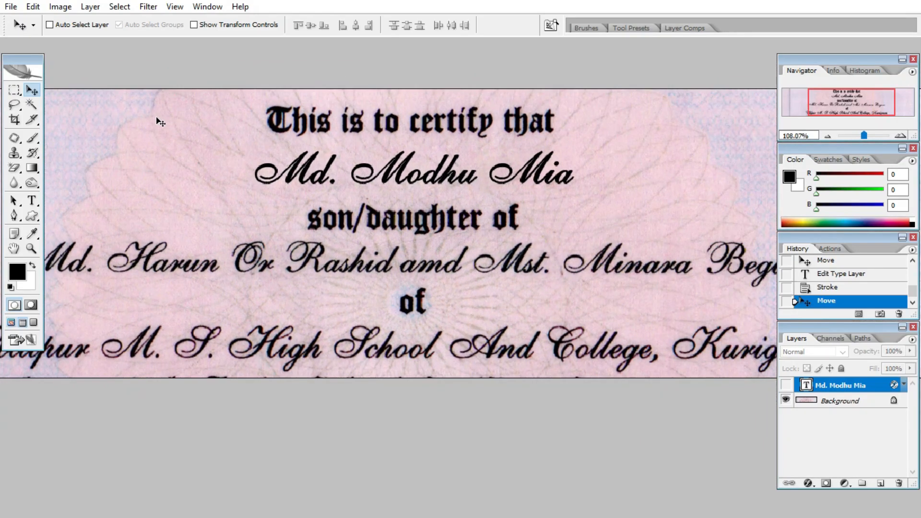
{"action": "scroll", "coordinate": [547, 216], "scroll_direction": "up", "scroll_amount": 3}
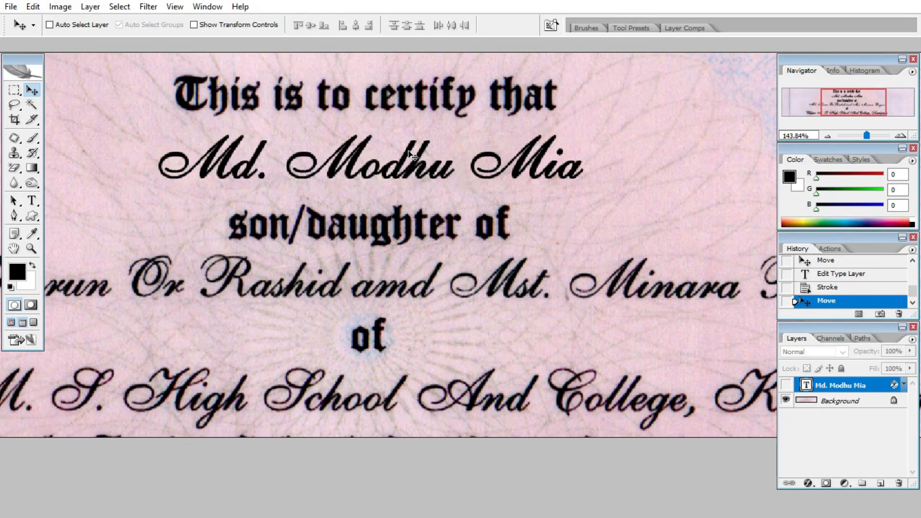
{"action": "scroll", "coordinate": [511, 179], "scroll_direction": "down", "scroll_amount": 3}
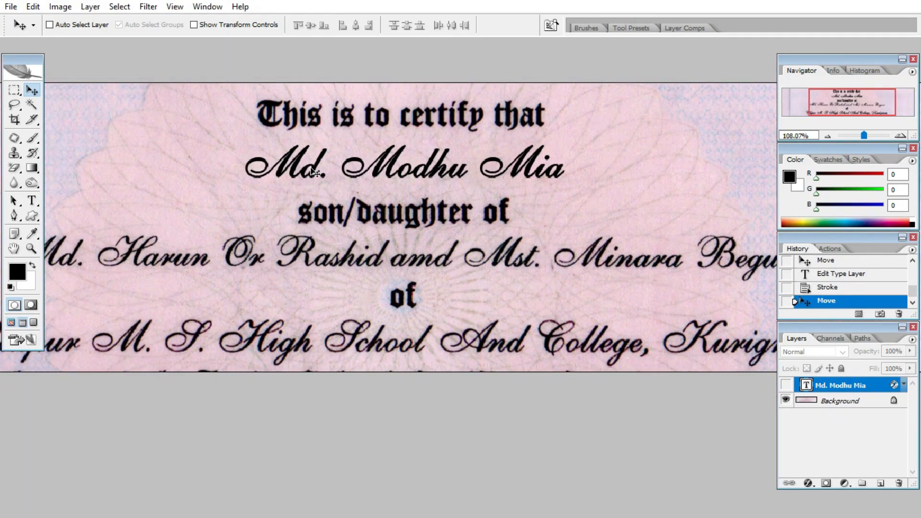
Try clearing a rectangular selection around the printed name on the Background, then undo and deselect.
{"action": "left_click", "coordinate": [14, 89]}
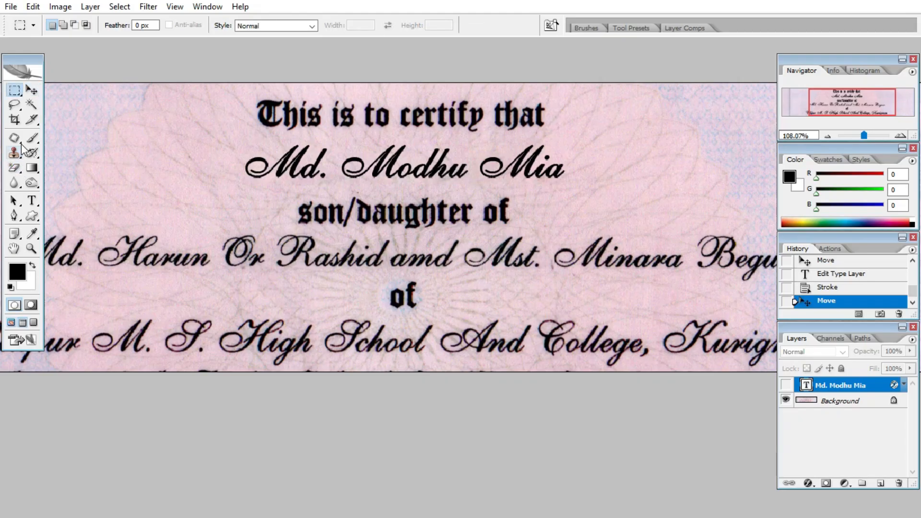
{"action": "right_click", "coordinate": [14, 92]}
{"action": "left_click", "coordinate": [58, 91]}
{"action": "left_click_drag", "start_coordinate": [233, 137], "coordinate": [571, 189]}
{"action": "left_click", "coordinate": [842, 401]}
{"action": "key", "text": "Delete"}
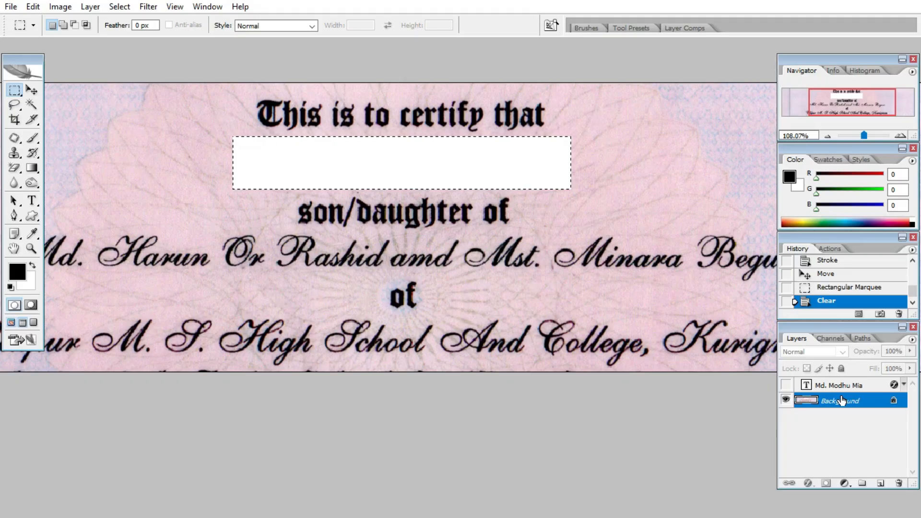
{"action": "key", "text": "ctrl+z"}
{"action": "key", "text": "ctrl+d"}
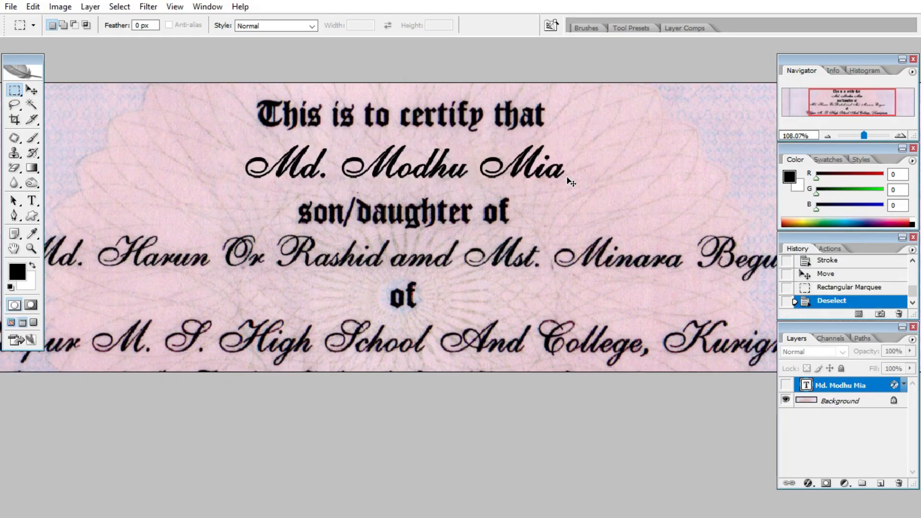
Select the Background layer for retouching.
{"action": "left_click", "coordinate": [841, 405]}
{"action": "scroll", "coordinate": [355, 195], "scroll_direction": "up", "scroll_amount": 2}
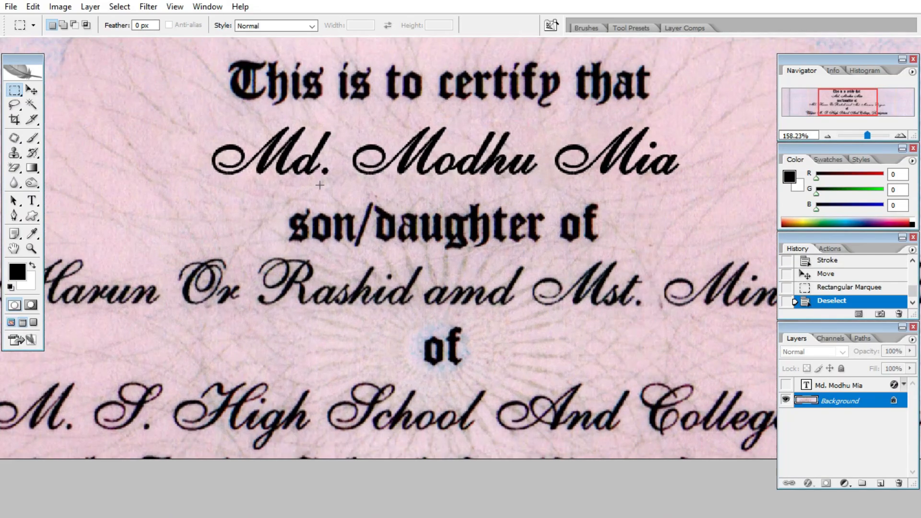
{"action": "scroll", "coordinate": [354, 195], "scroll_direction": "up", "scroll_amount": 3}
Switch to the Clone Stamp tool with a 10 px brush.
{"action": "key", "text": "s"}
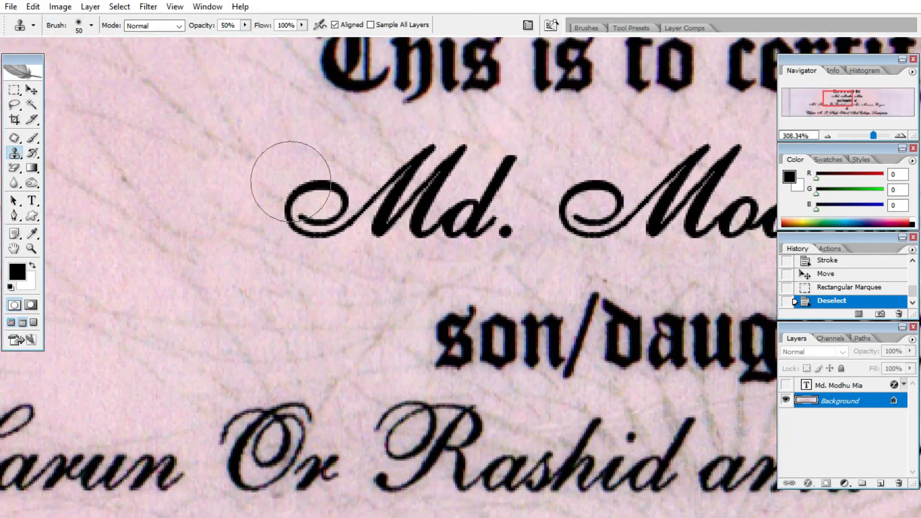
{"action": "key", "text": "bracketleft"}
{"action": "key", "text": "bracketleft"}
{"action": "key", "text": "bracketleft"}
{"action": "key", "text": "bracketleft"}
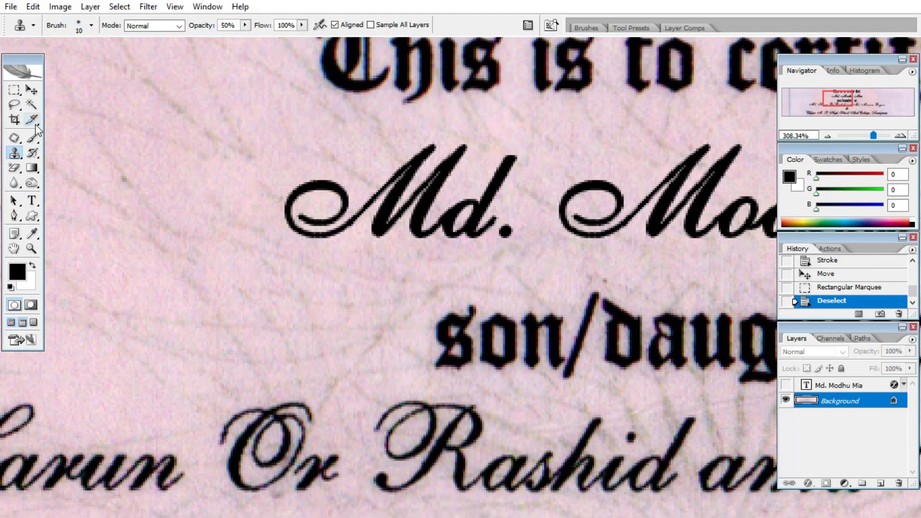
{"action": "left_click", "coordinate": [21, 156]}
{"action": "left_click", "coordinate": [75, 153]}
{"action": "scroll", "coordinate": [251, 171], "scroll_direction": "up", "scroll_amount": 1}
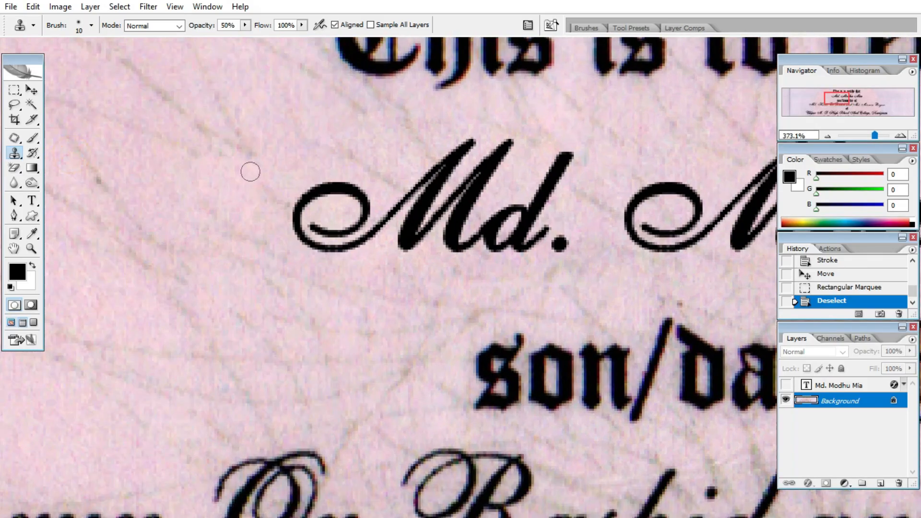
Sample plain paper nearby and clone it over the M's curl, enlarging the brush to 30 px.
{"action": "left_click", "coordinate": [296, 162]}
{"action": "left_click", "coordinate": [457, 206]}
{"action": "left_click", "coordinate": [323, 165], "text": "alt"}
{"action": "left_click", "coordinate": [323, 182]}
{"action": "mouse_move", "coordinate": [322, 198]}
{"action": "left_mouse_down"}
{"action": "mouse_move", "coordinate": [305, 188]}
{"action": "mouse_move", "coordinate": [296, 215]}
{"action": "mouse_move", "coordinate": [292, 188]}
{"action": "mouse_move", "coordinate": [303, 263]}
{"action": "mouse_move", "coordinate": [283, 224]}
{"action": "mouse_move", "coordinate": [362, 264]}
{"action": "left_mouse_up"}
{"action": "left_click", "coordinate": [295, 243]}
{"action": "key", "text": "bracketright"}
{"action": "key", "text": "bracketright"}
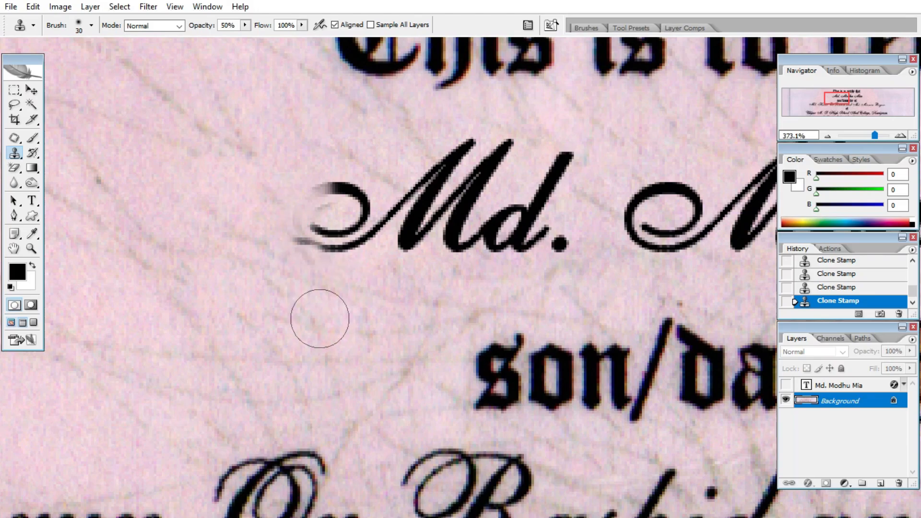
{"action": "mouse_move", "coordinate": [304, 256]}
{"action": "left_mouse_down"}
{"action": "mouse_move", "coordinate": [290, 215]}
{"action": "mouse_move", "coordinate": [243, 225]}
{"action": "mouse_move", "coordinate": [367, 233]}
{"action": "mouse_move", "coordinate": [294, 174]}
{"action": "left_mouse_up"}
Clone background over the M's left curl, tail and leg, then undo the last three strokes.
{"action": "left_click", "coordinate": [267, 263], "text": "alt"}
{"action": "left_click", "coordinate": [248, 174], "text": "alt"}
{"action": "mouse_move", "coordinate": [388, 237]}
{"action": "left_mouse_down"}
{"action": "mouse_move", "coordinate": [336, 218]}
{"action": "mouse_move", "coordinate": [339, 182]}
{"action": "left_mouse_up"}
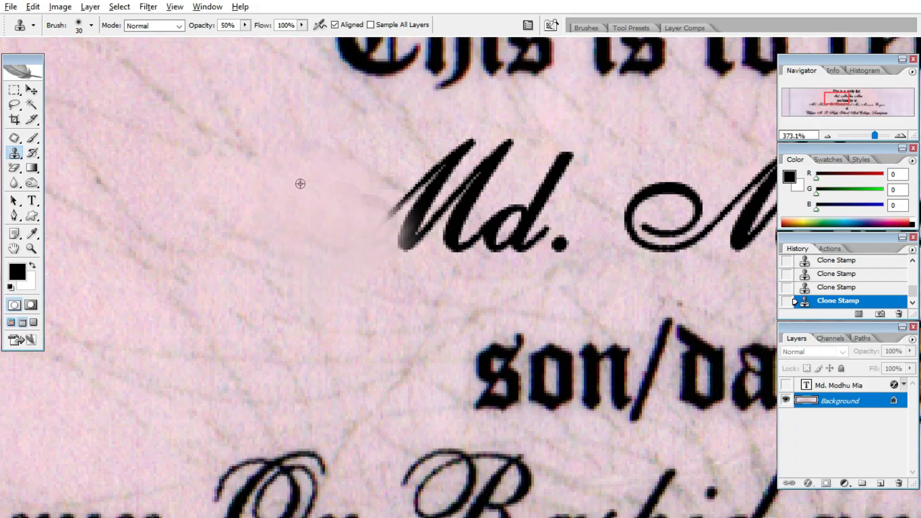
{"action": "left_click", "coordinate": [301, 184], "text": "alt"}
{"action": "left_click_drag", "start_coordinate": [392, 213], "coordinate": [408, 218]}
{"action": "scroll", "coordinate": [430, 209], "scroll_direction": "down", "scroll_amount": 4}
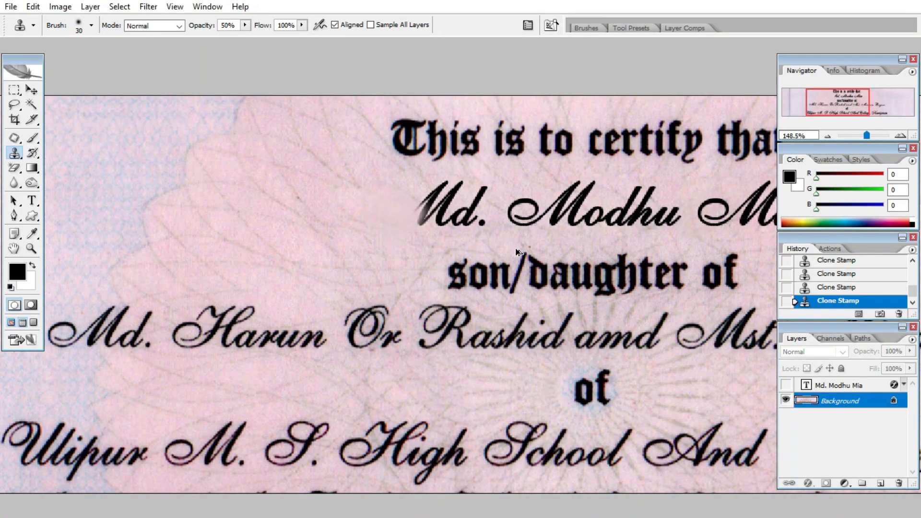
{"action": "key", "text": "ctrl+alt+z"}
{"action": "key", "text": "ctrl+alt+z"}
{"action": "key", "text": "ctrl+alt+z"}
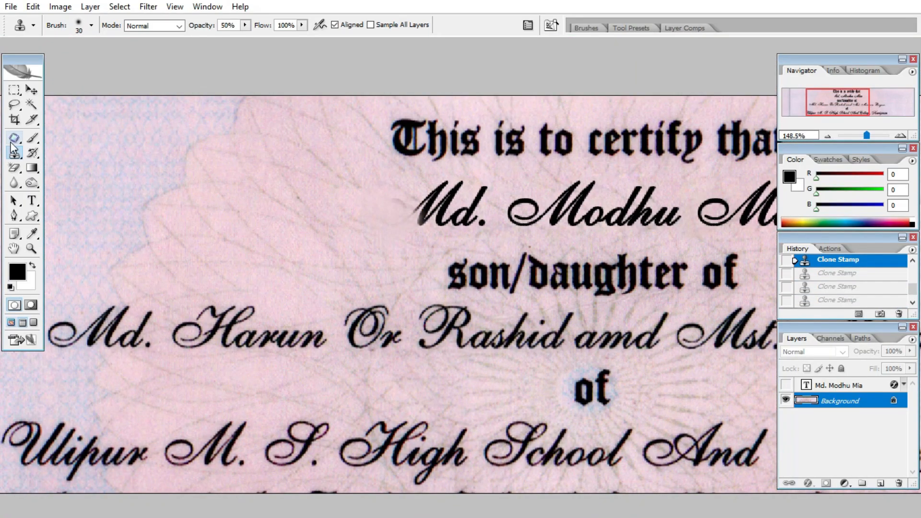
Patch the printed 'Md.' prefix with background from its left, deselect, and fit the certificate to the window.
{"action": "left_click", "coordinate": [14, 139]}
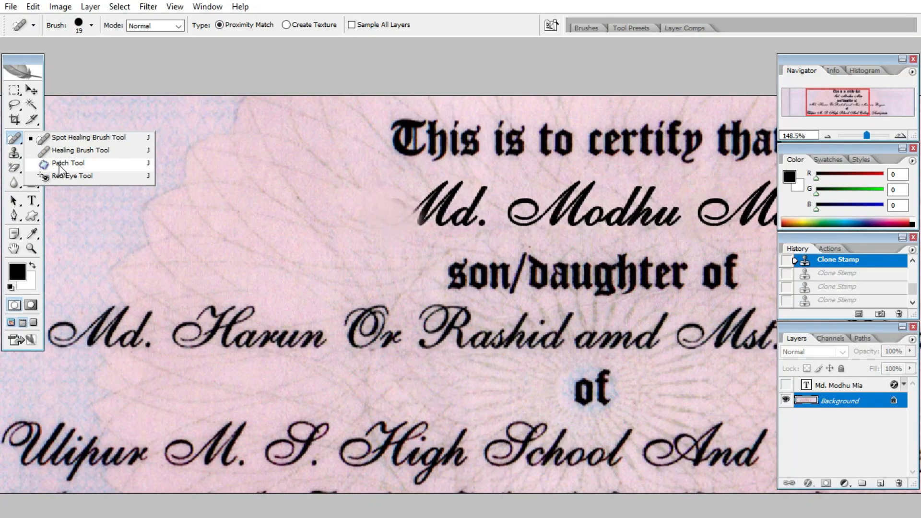
{"action": "left_click", "coordinate": [61, 165]}
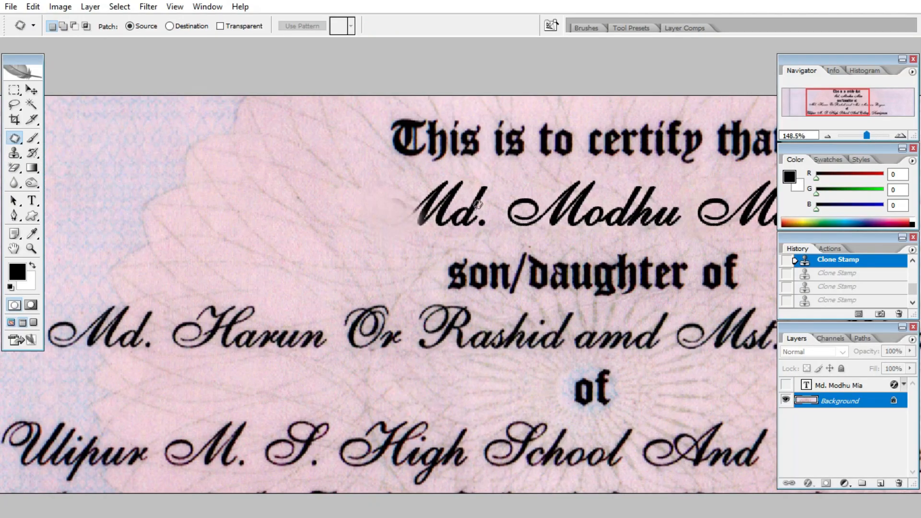
{"action": "scroll", "coordinate": [423, 193], "scroll_direction": "up", "scroll_amount": 2}
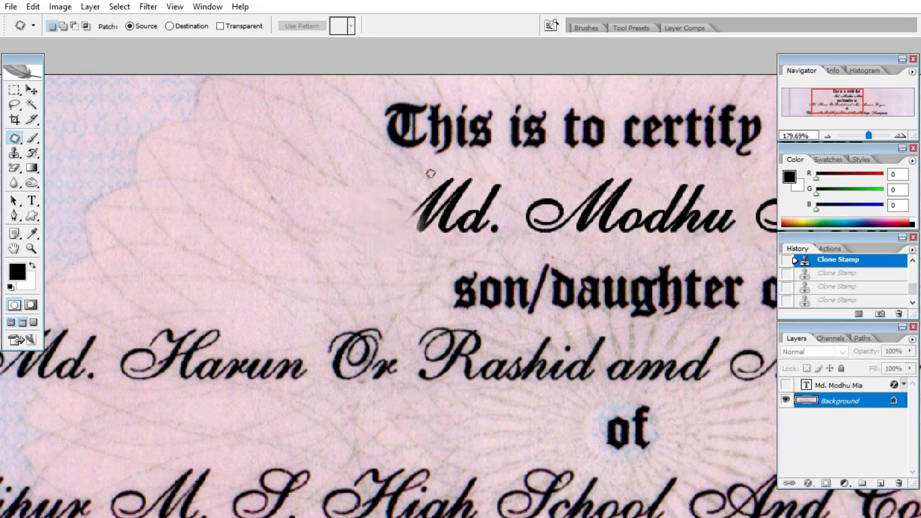
{"action": "left_click_drag", "start_coordinate": [428, 177], "coordinate": [456, 171]}
{"action": "left_click_drag", "start_coordinate": [507, 244], "coordinate": [405, 243]}
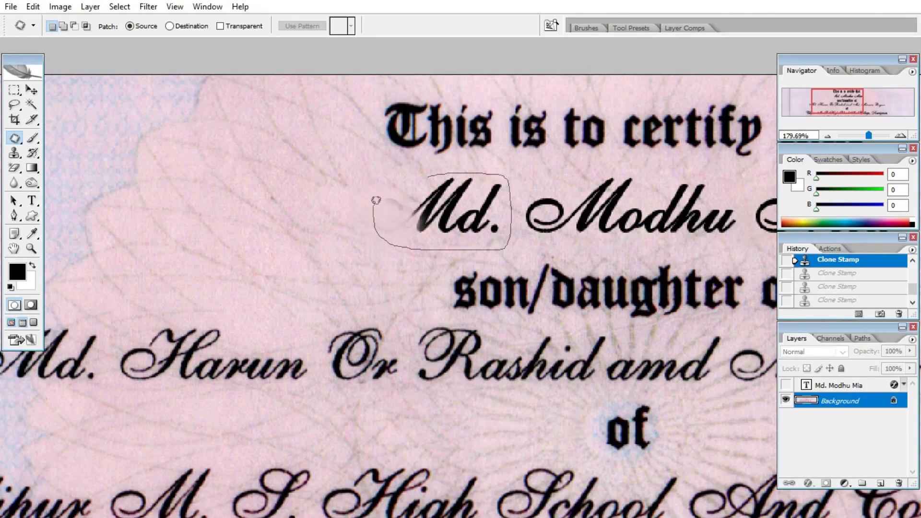
{"action": "left_click_drag", "start_coordinate": [419, 173], "coordinate": [422, 173]}
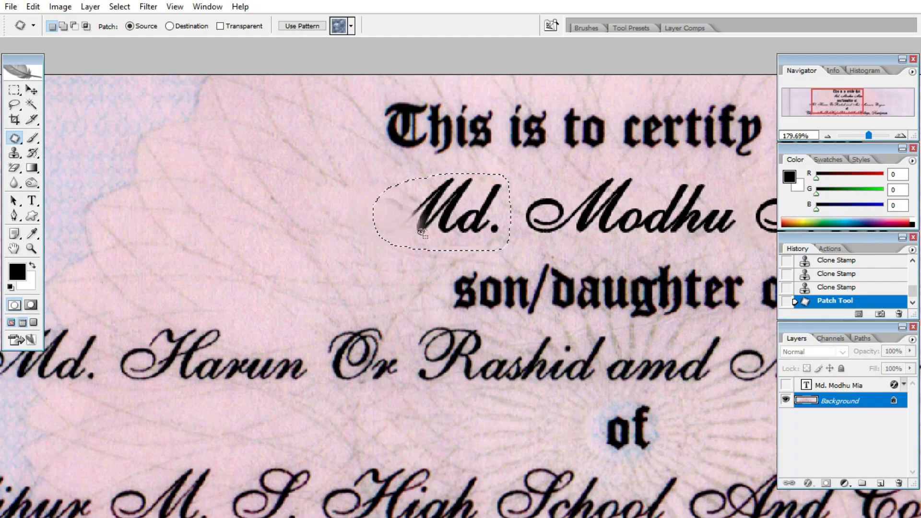
{"action": "left_click_drag", "start_coordinate": [437, 222], "coordinate": [262, 200]}
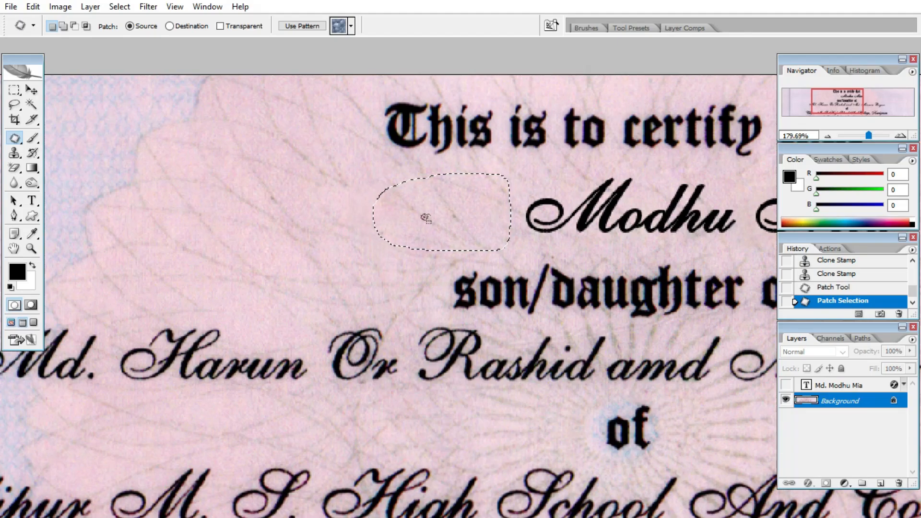
{"action": "key", "text": "ctrl+d"}
{"action": "key", "text": "ctrl+0"}
{"action": "scroll", "coordinate": [501, 226], "scroll_direction": "up", "scroll_amount": 5}
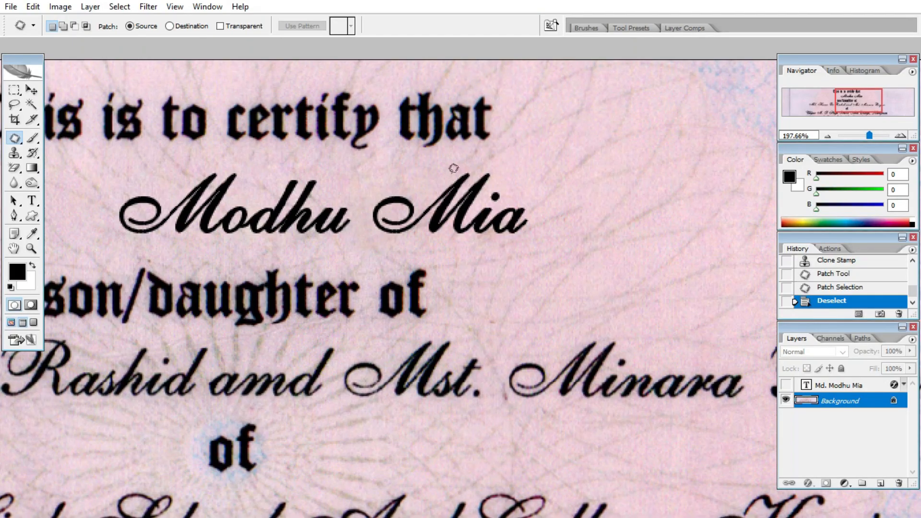
Patch out the last word of the printed name using background from its right, then deselect.
{"action": "left_click_drag", "start_coordinate": [454, 168], "coordinate": [515, 168]}
{"action": "mouse_move", "coordinate": [543, 217]}
{"action": "left_mouse_down"}
{"action": "mouse_move", "coordinate": [501, 243]}
{"action": "mouse_move", "coordinate": [407, 239]}
{"action": "left_mouse_up"}
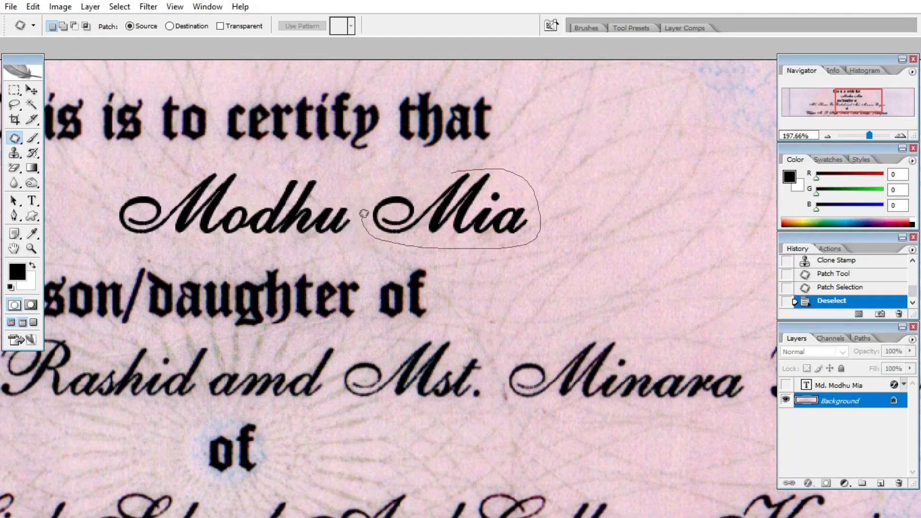
{"action": "left_click_drag", "start_coordinate": [364, 213], "coordinate": [398, 174]}
{"action": "scroll", "coordinate": [431, 211], "scroll_direction": "down", "scroll_amount": 2}
{"action": "mouse_move", "coordinate": [434, 212]}
{"action": "left_mouse_down"}
{"action": "mouse_move", "coordinate": [496, 231]}
{"action": "mouse_move", "coordinate": [590, 200]}
{"action": "left_mouse_up"}
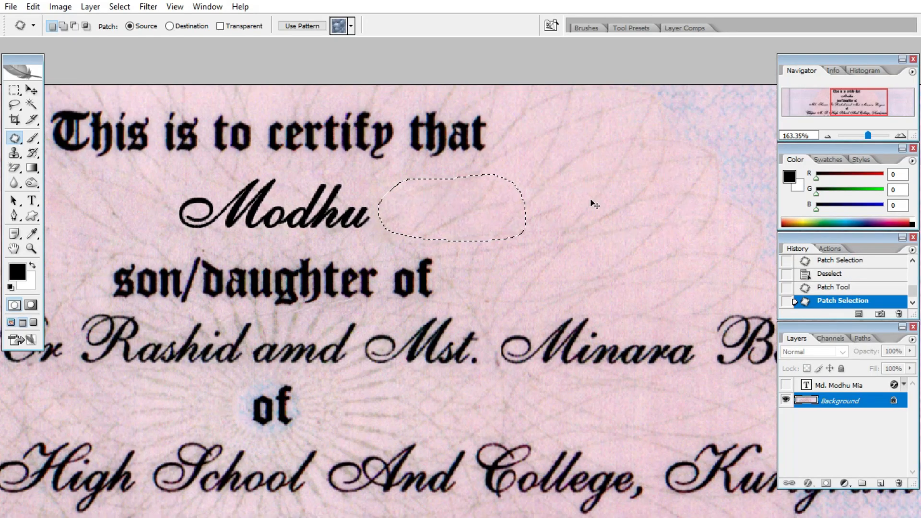
{"action": "key", "text": "ctrl+d"}
Patch out the remaining first word of the printed name with background from its right, then deselect.
{"action": "scroll", "coordinate": [593, 198], "scroll_direction": "down", "scroll_amount": 1}
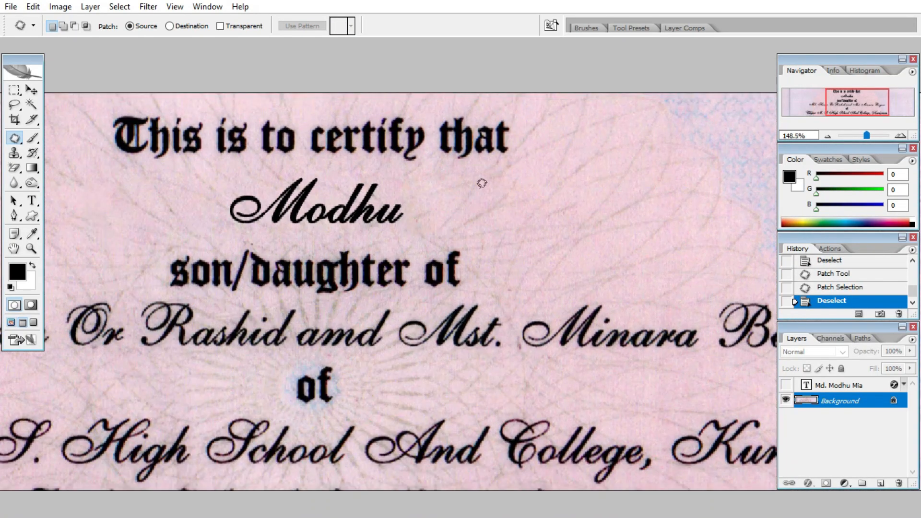
{"action": "scroll", "coordinate": [482, 183], "scroll_direction": "up", "scroll_amount": 2}
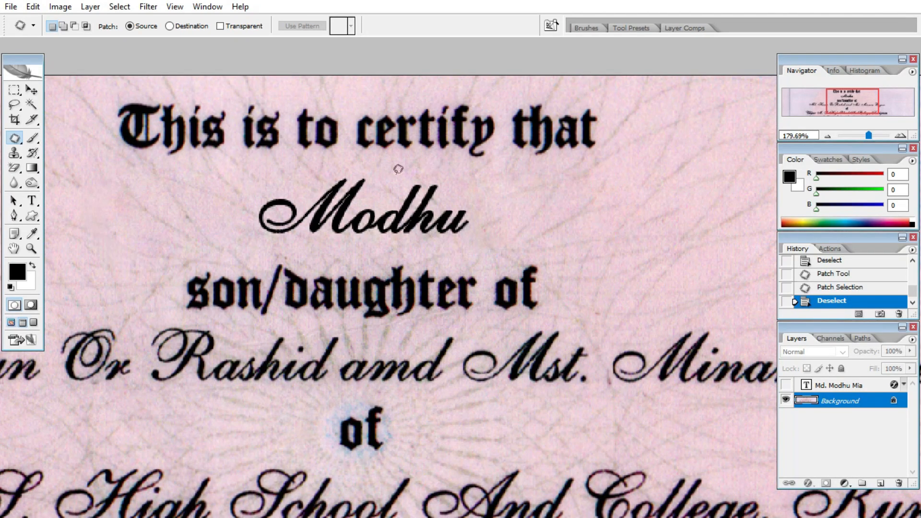
{"action": "scroll", "coordinate": [486, 202], "scroll_direction": "down", "scroll_amount": 1}
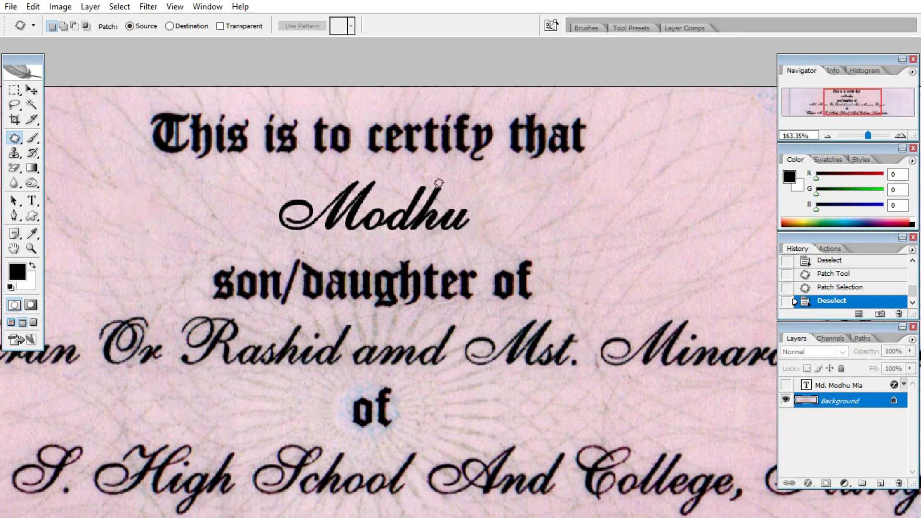
{"action": "mouse_move", "coordinate": [439, 183]}
{"action": "left_mouse_down"}
{"action": "mouse_move", "coordinate": [478, 181]}
{"action": "mouse_move", "coordinate": [497, 200]}
{"action": "mouse_move", "coordinate": [486, 238]}
{"action": "left_mouse_up"}
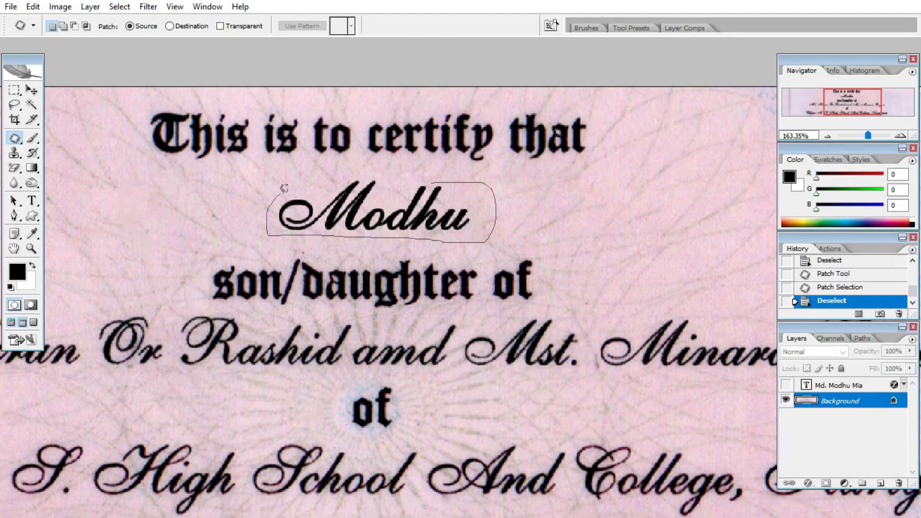
{"action": "mouse_move", "coordinate": [358, 170]}
{"action": "left_mouse_down"}
{"action": "mouse_move", "coordinate": [467, 197]}
{"action": "mouse_move", "coordinate": [596, 204]}
{"action": "left_mouse_up"}
{"action": "left_click", "coordinate": [656, 169]}
{"action": "scroll", "coordinate": [600, 175], "scroll_direction": "down", "scroll_amount": 3}
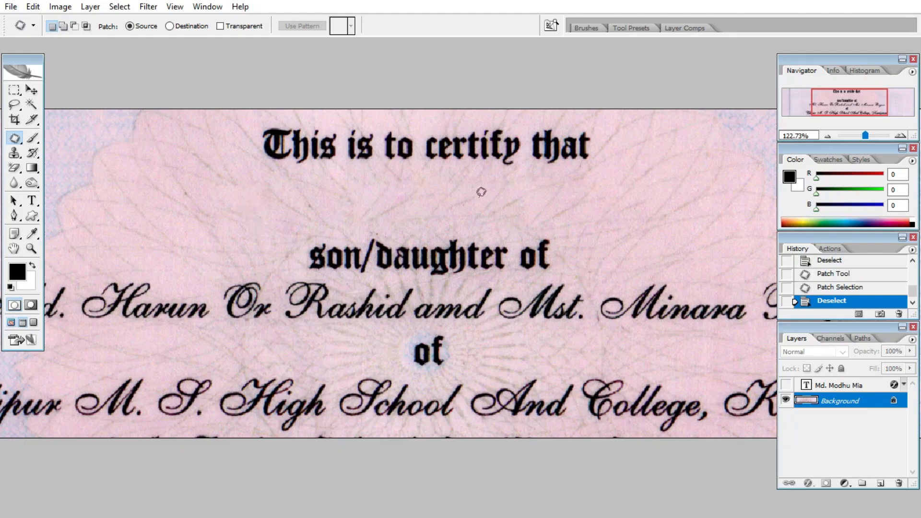
Show the name text layer and replace its text with the new recipient's full name.
{"action": "left_click", "coordinate": [787, 385]}
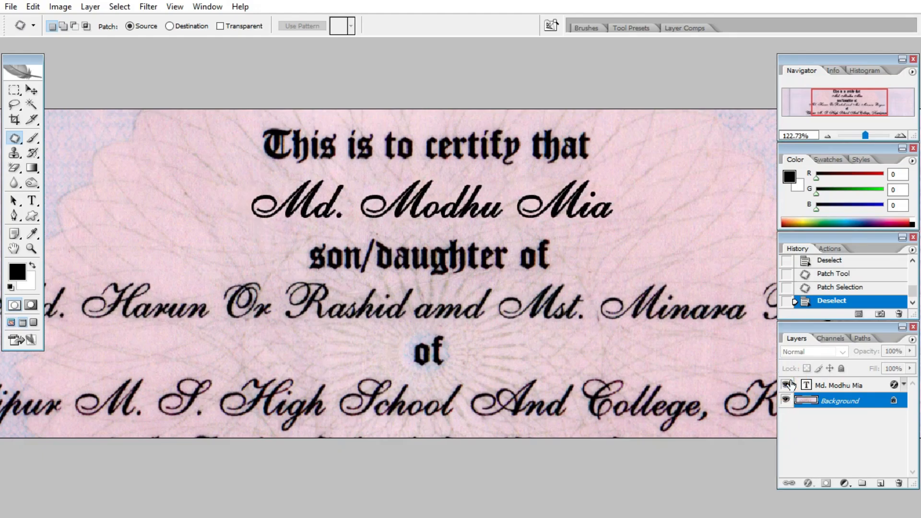
{"action": "scroll", "coordinate": [427, 166], "scroll_direction": "up", "scroll_amount": 2}
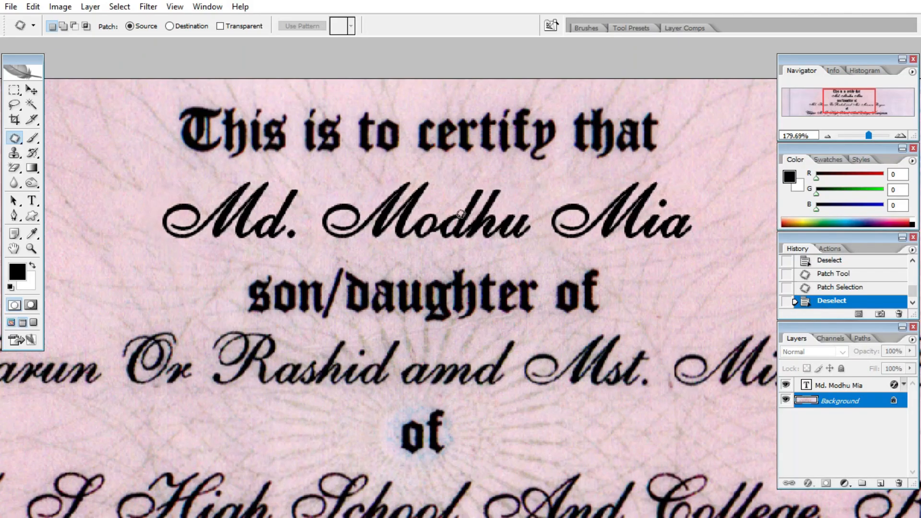
{"action": "key", "text": "t"}
{"action": "left_click", "coordinate": [484, 225]}
{"action": "key", "text": "ctrl+a"}
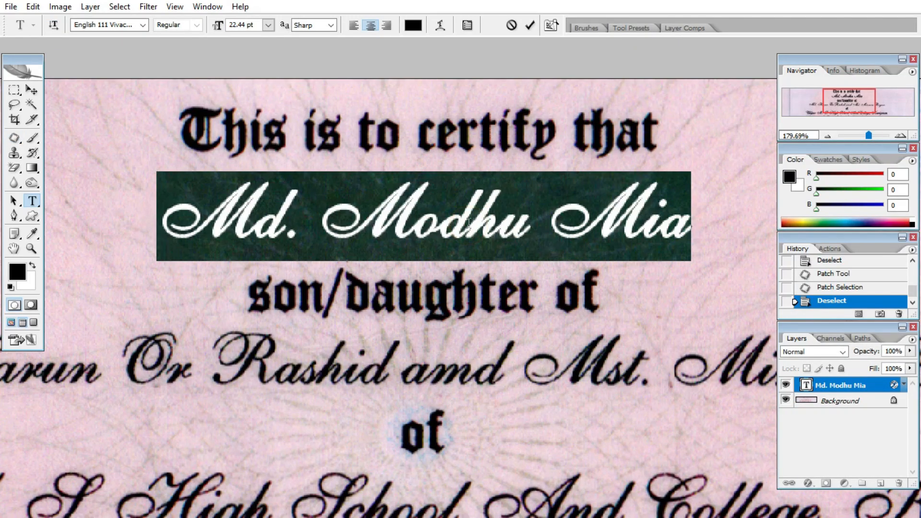
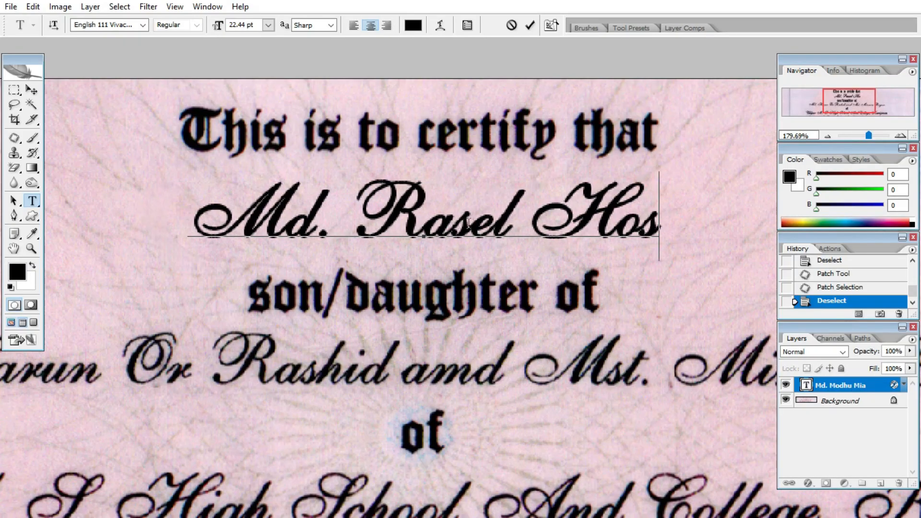
{"action": "left_click", "coordinate": [33, 89]}
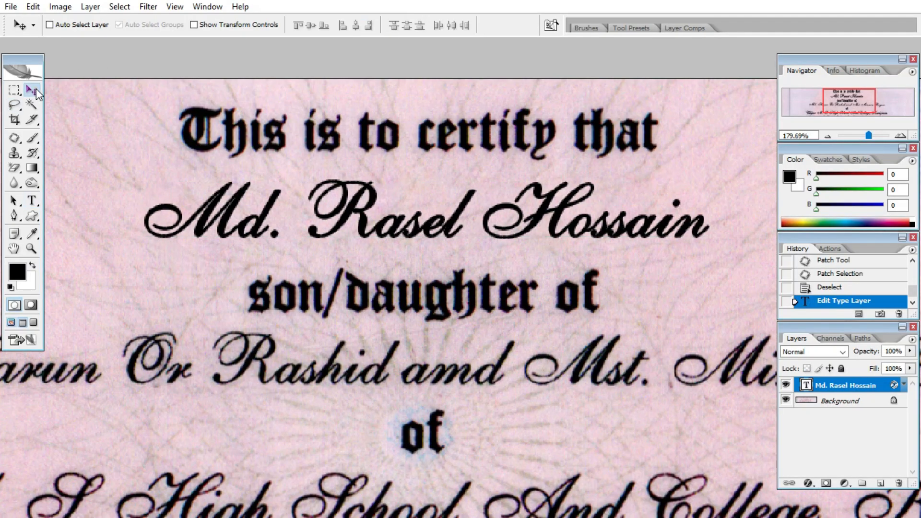
{"action": "key", "text": "ctrl+minus"}
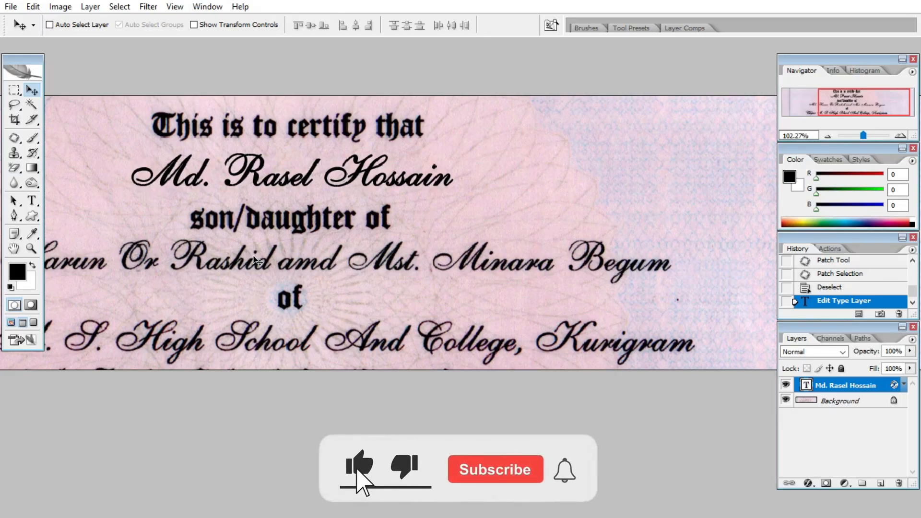
{"action": "scroll", "coordinate": [272, 275], "scroll_direction": "down", "scroll_amount": 3}
{"action": "scroll", "coordinate": [273, 275], "scroll_direction": "down", "scroll_amount": 1}
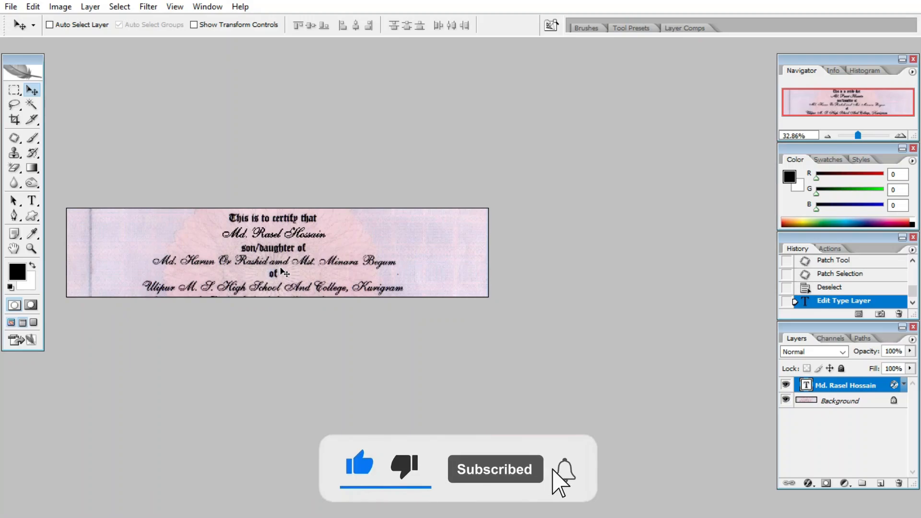